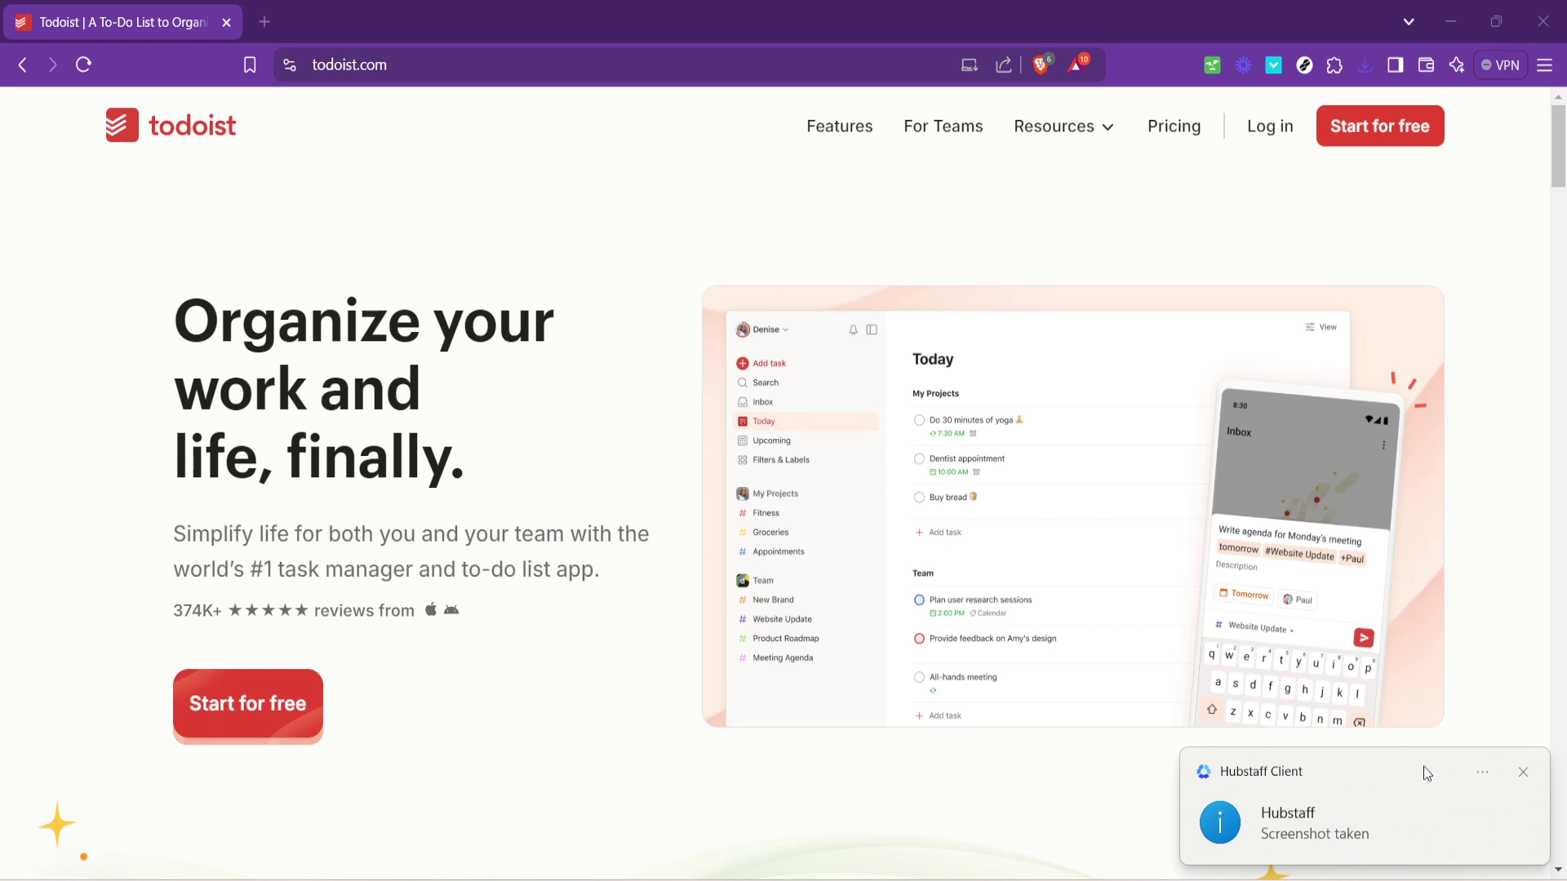
Dismiss the screenshot notice and log in with the saved email and password.
click(1523, 776)
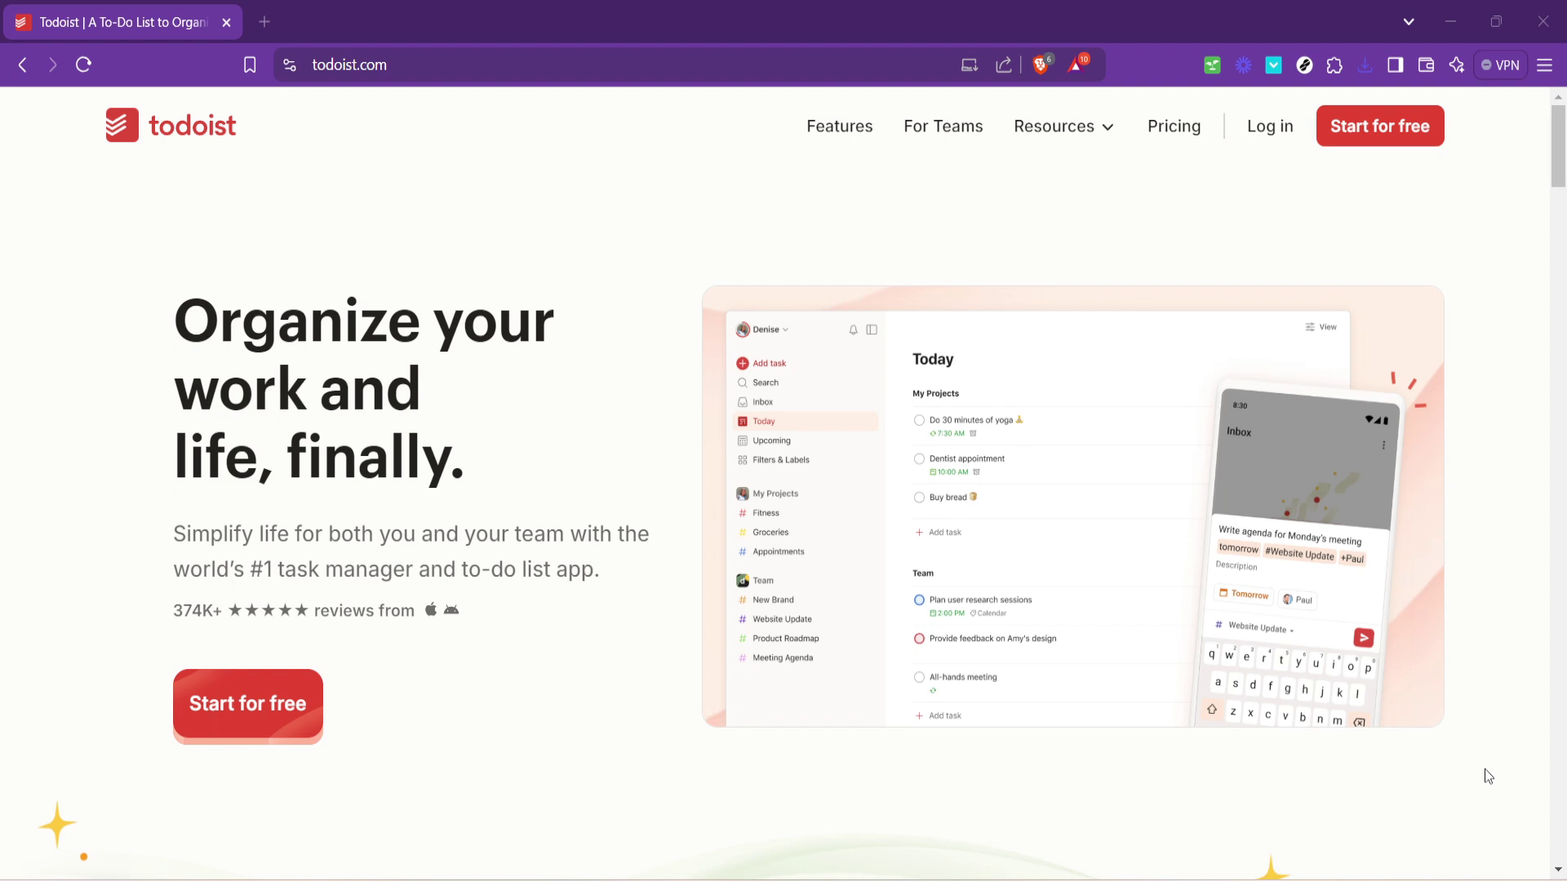
click(1270, 142)
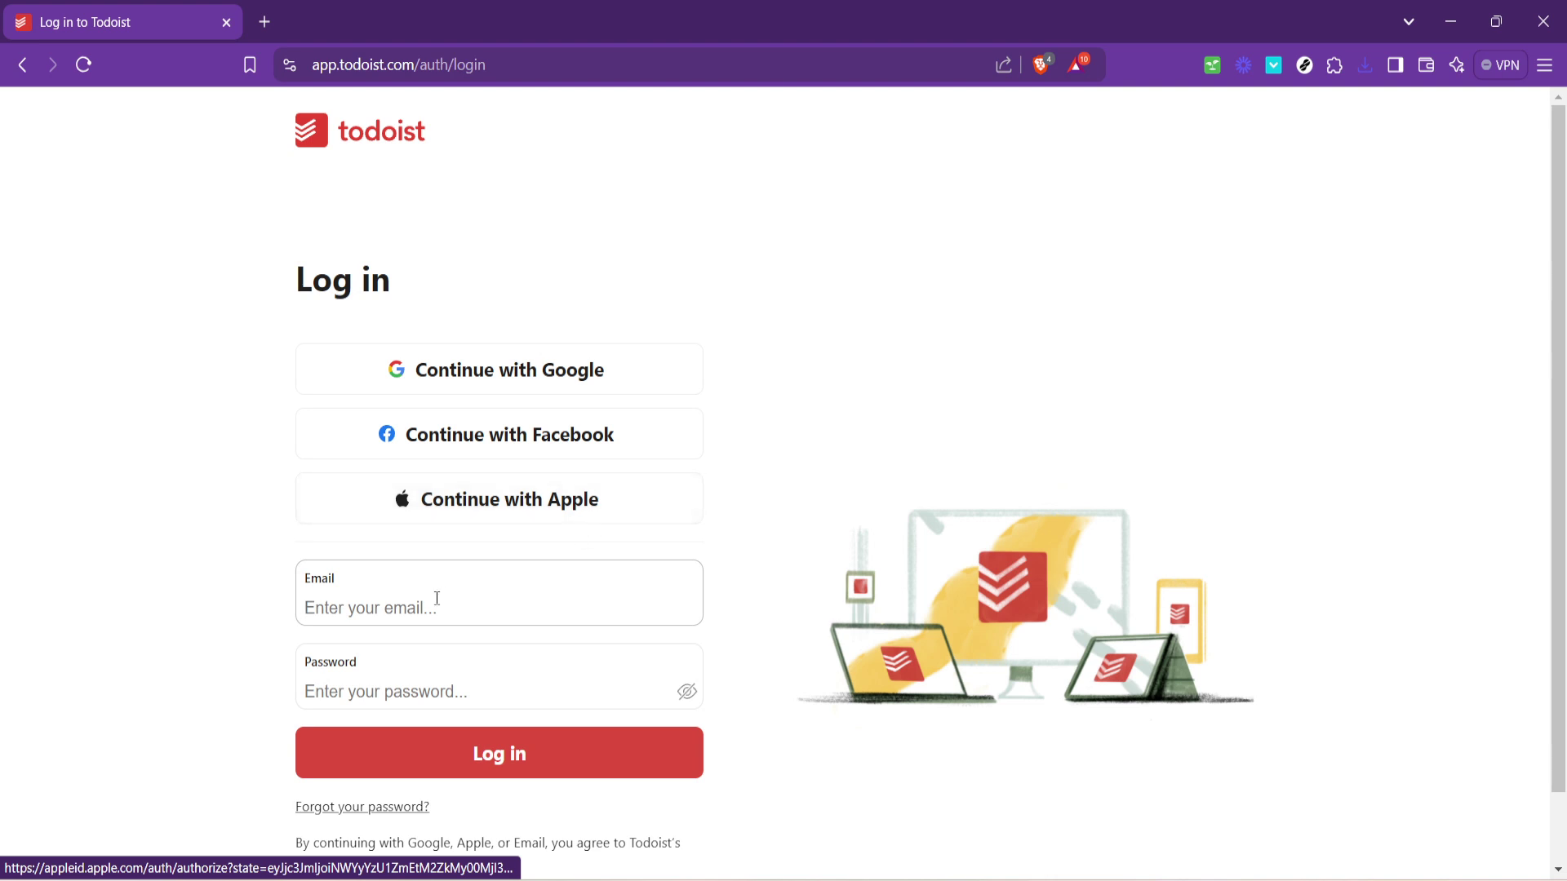
click(437, 599)
click(465, 657)
click(457, 692)
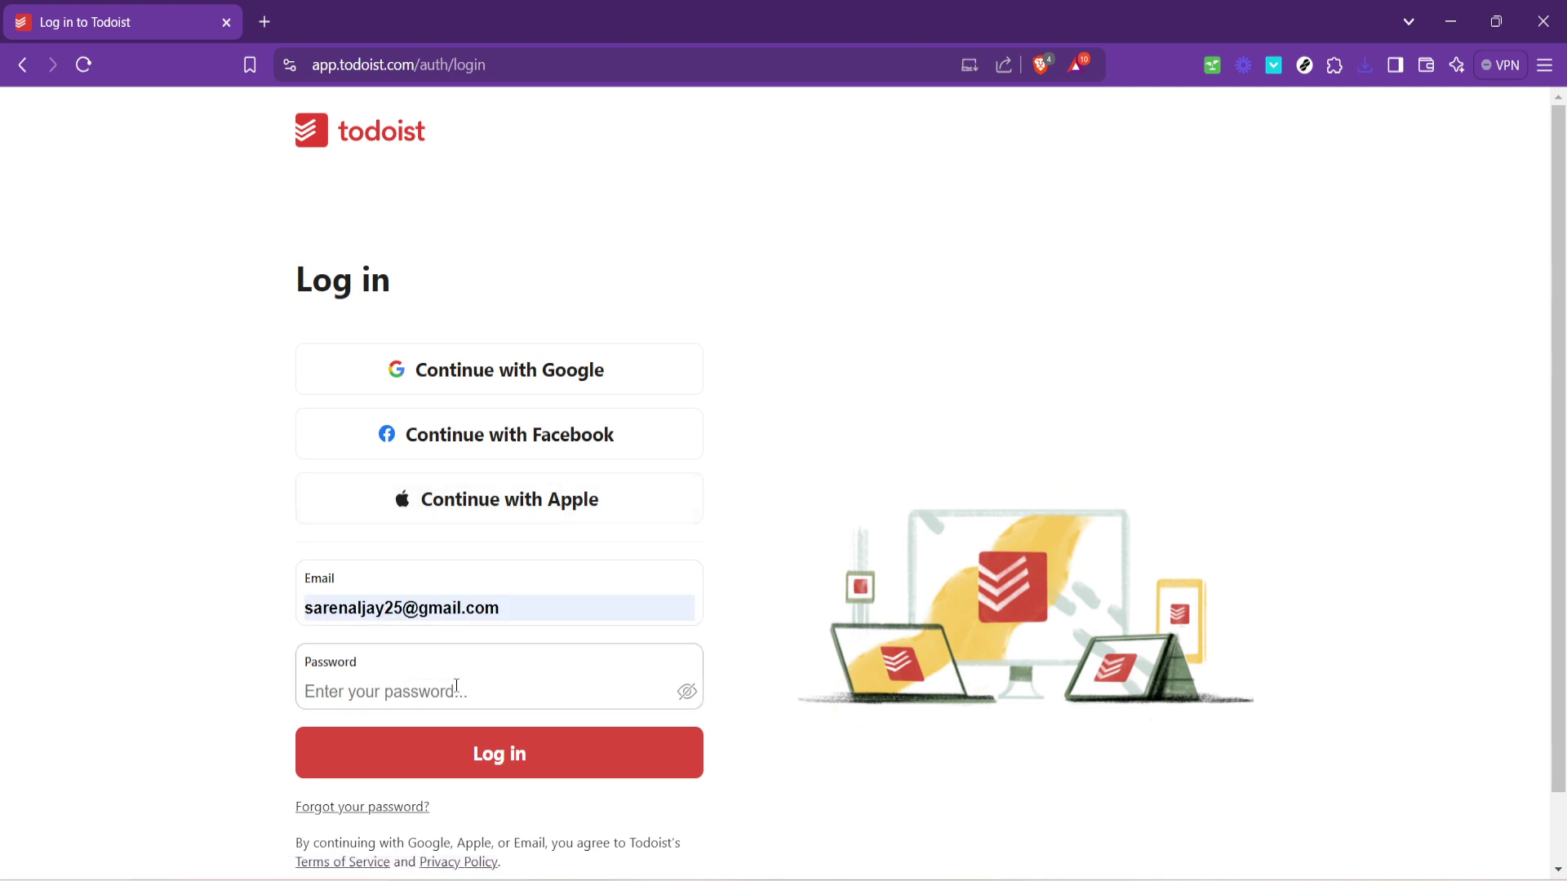
text(••••)
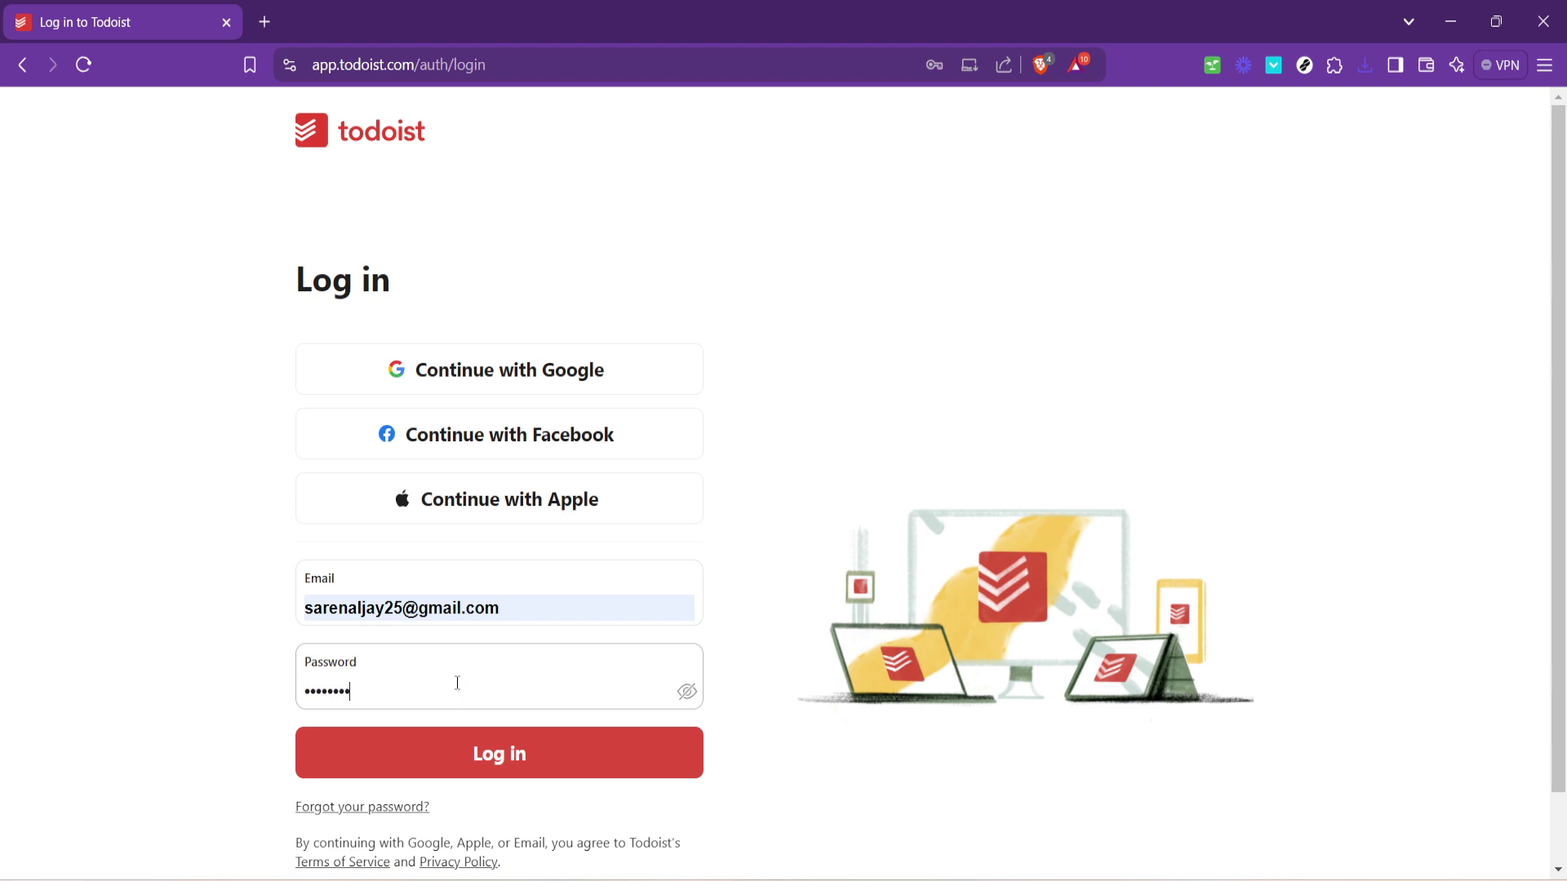
text(••)
key(Return)
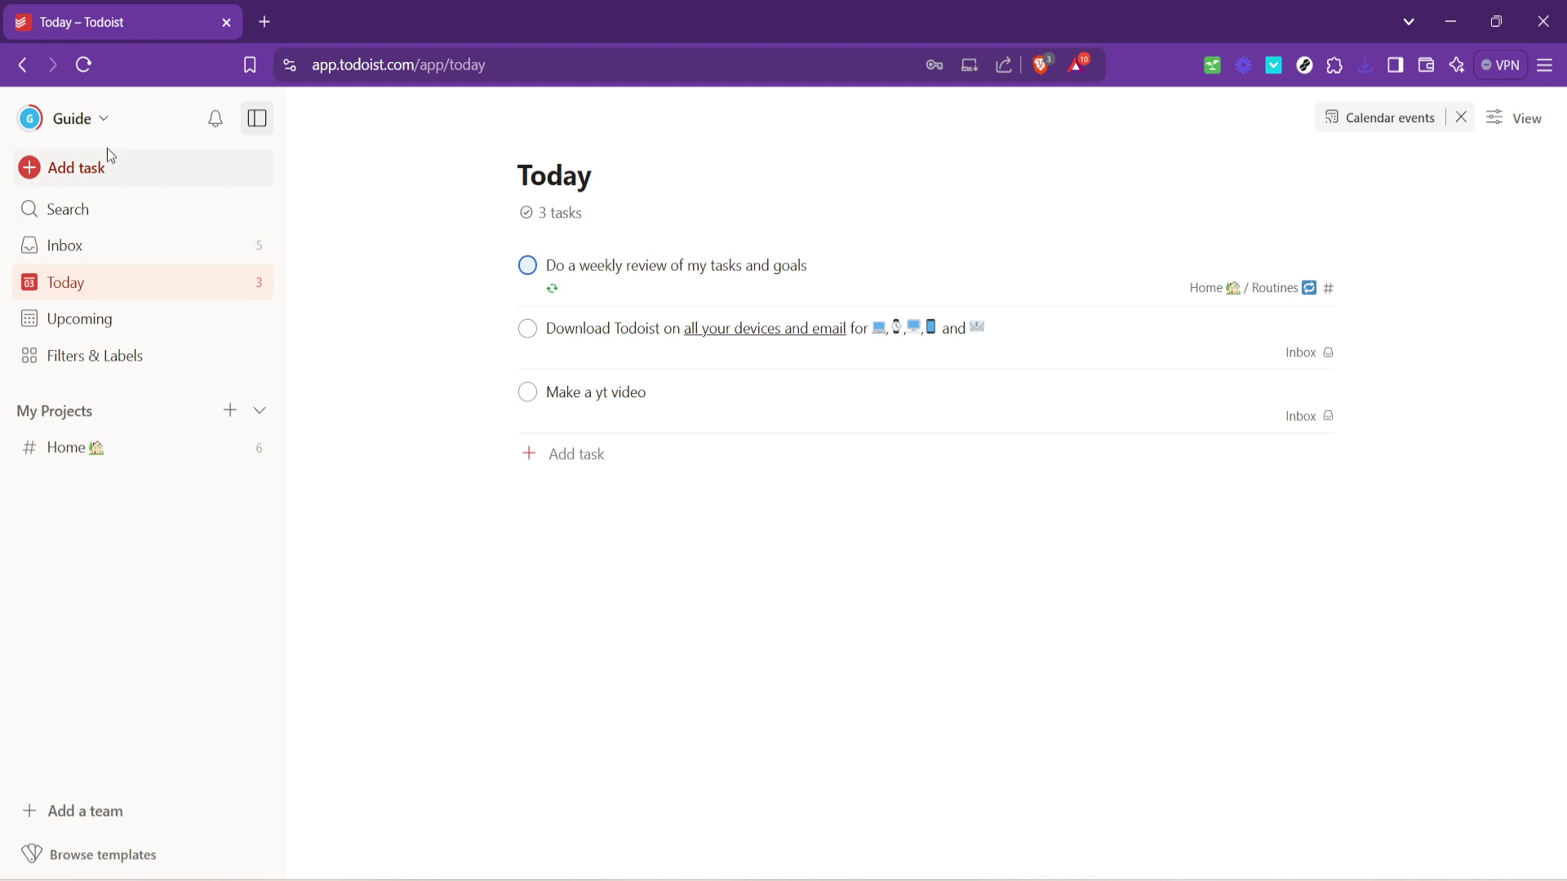
mouse_move(71, 119)
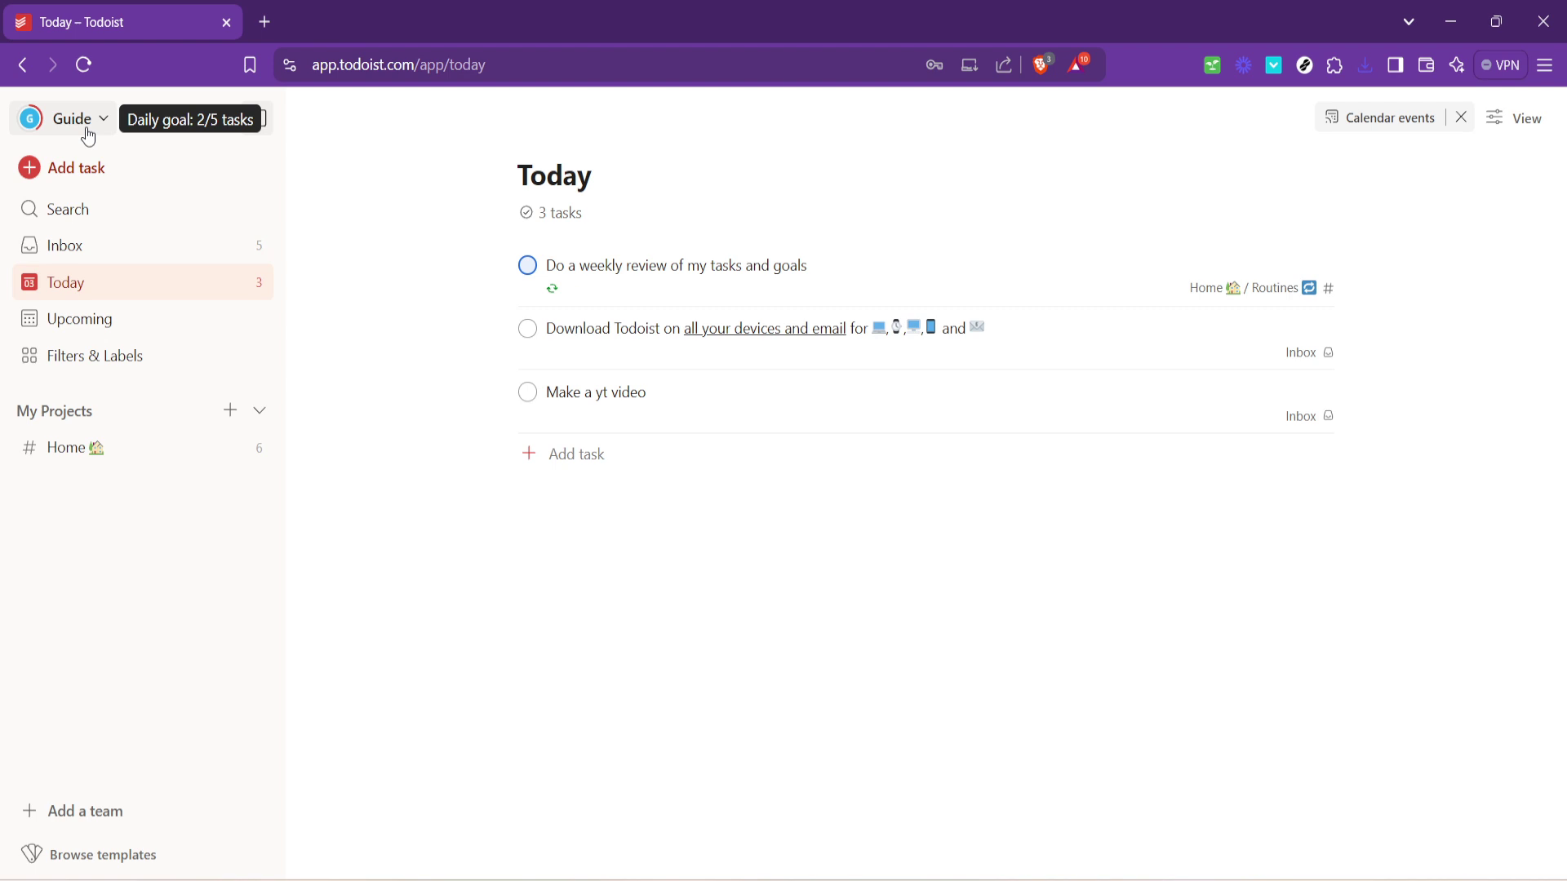
Open Todoist Settings from the Guide account menu.
click(89, 136)
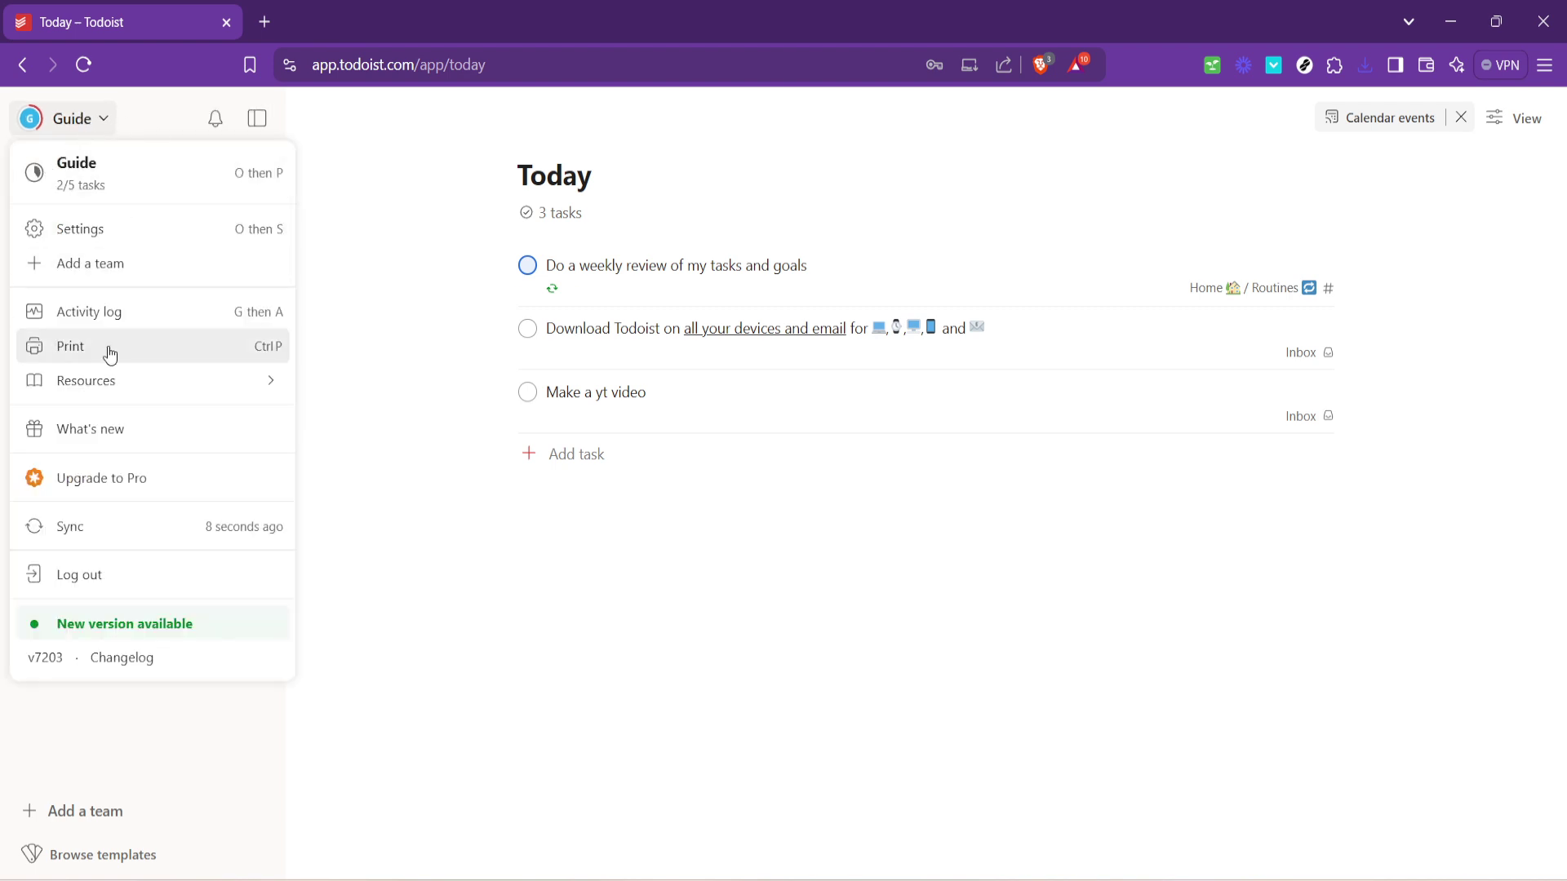
click(171, 238)
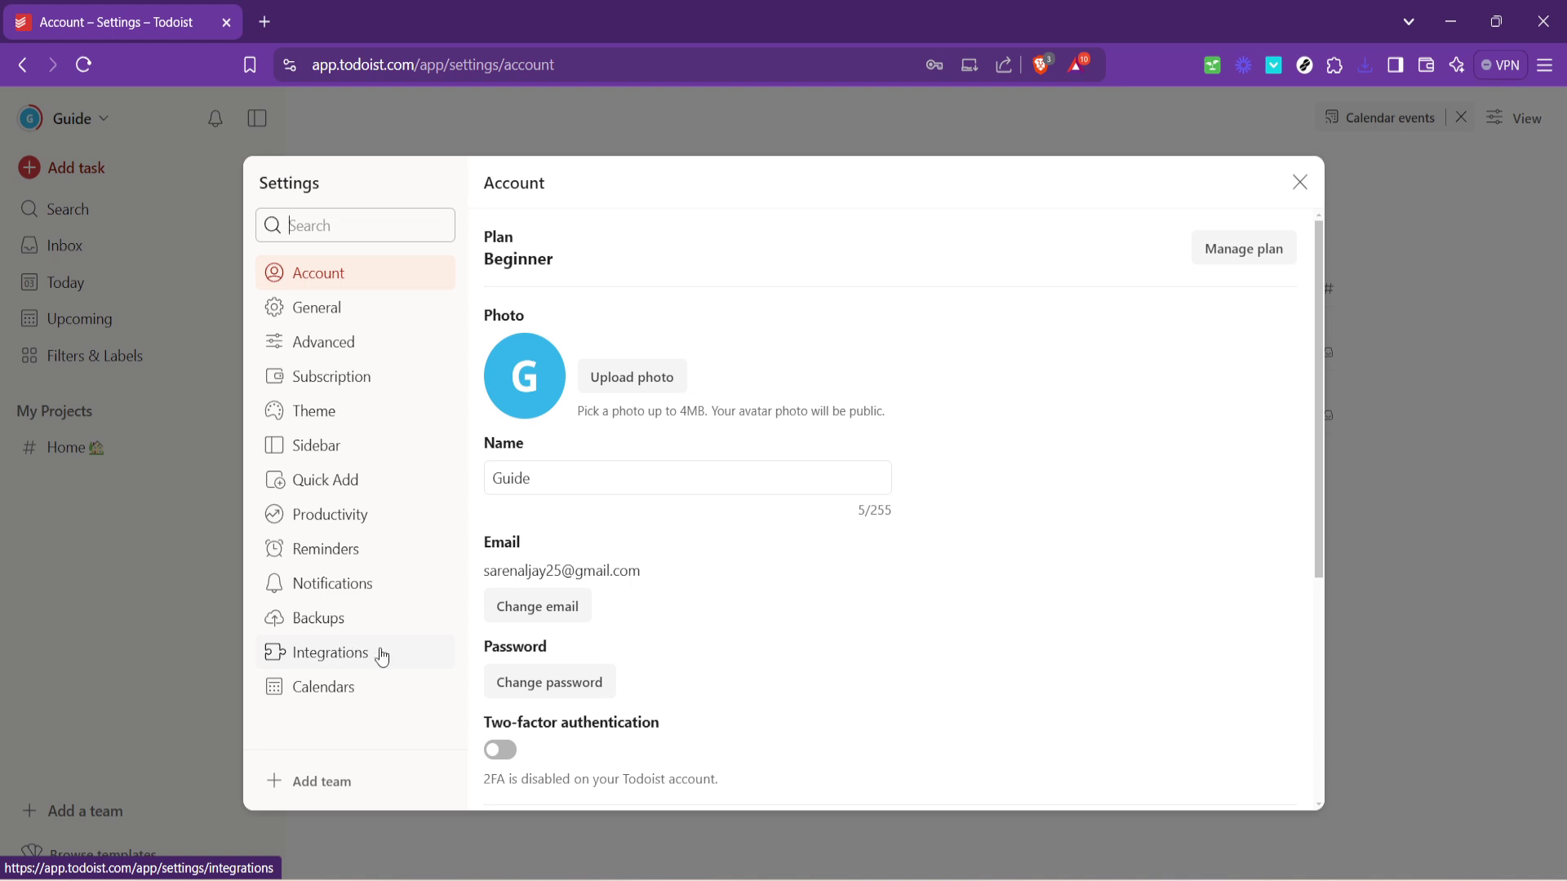
Go to the Integrations settings and browse all available integrations.
click(356, 657)
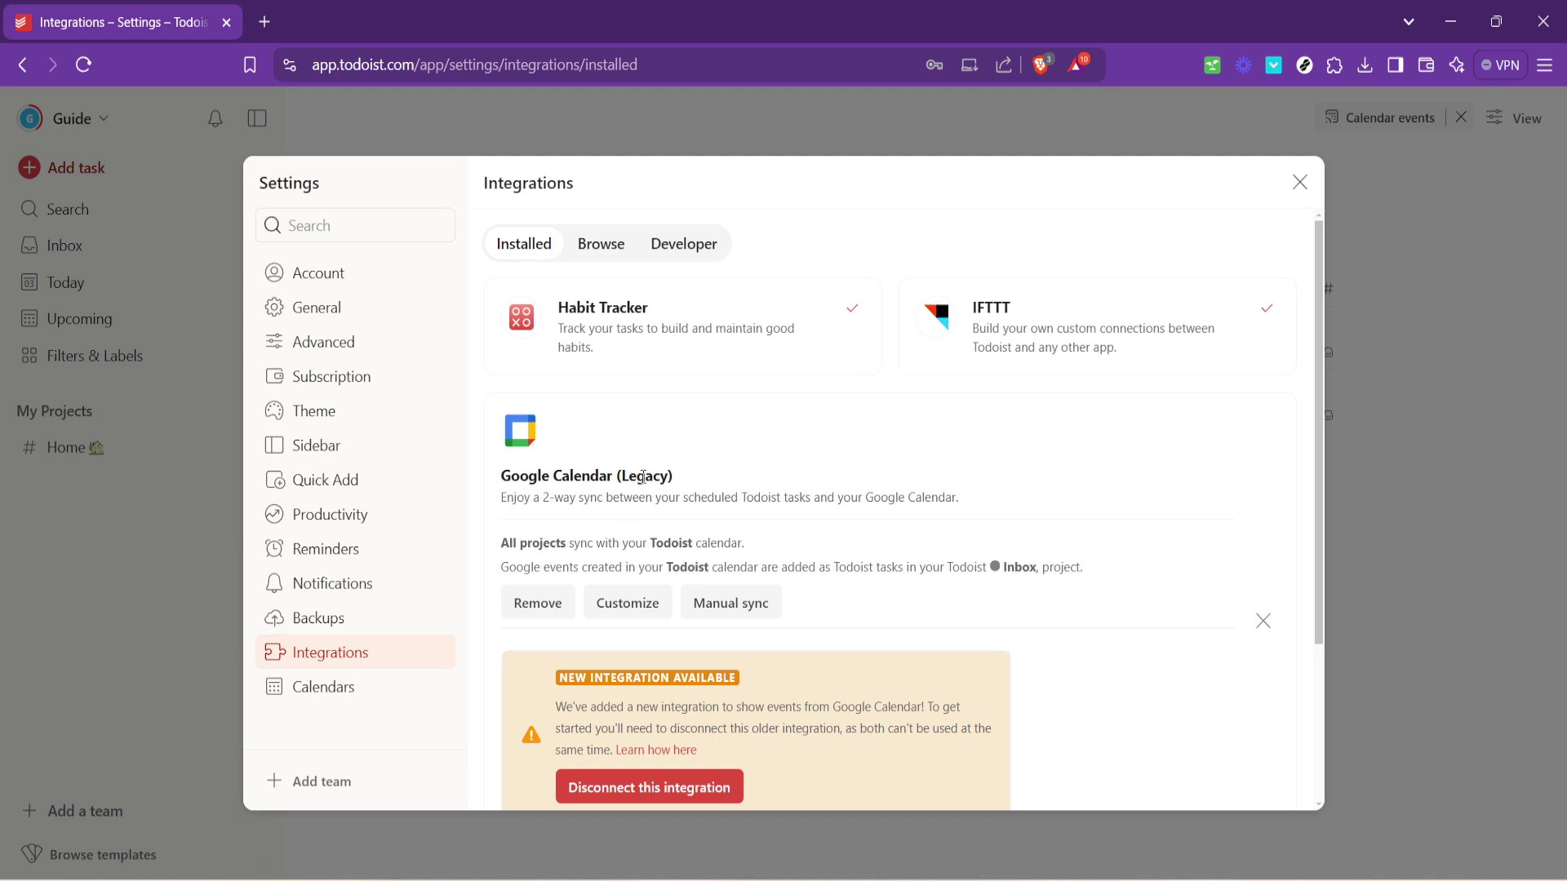
click(608, 253)
scroll(761, 509, down, 1)
scroll(761, 514, down, 3)
scroll(760, 519, down, 1)
scroll(761, 518, down, 3)
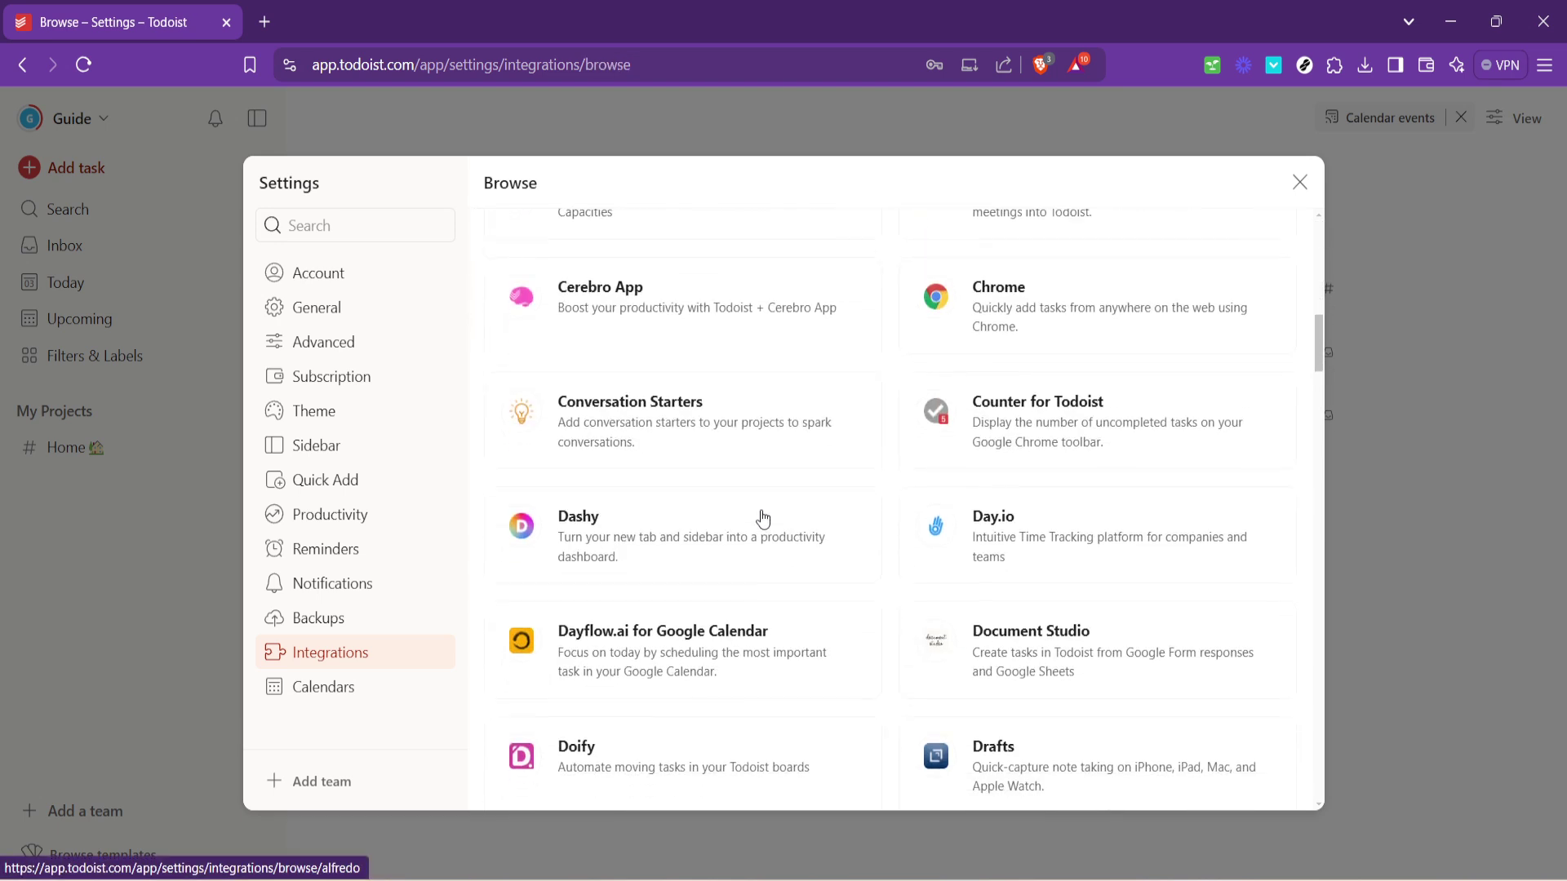
scroll(762, 520, down, 2)
scroll(762, 519, down, 2)
scroll(762, 519, down, 2)
scroll(763, 520, down, 2)
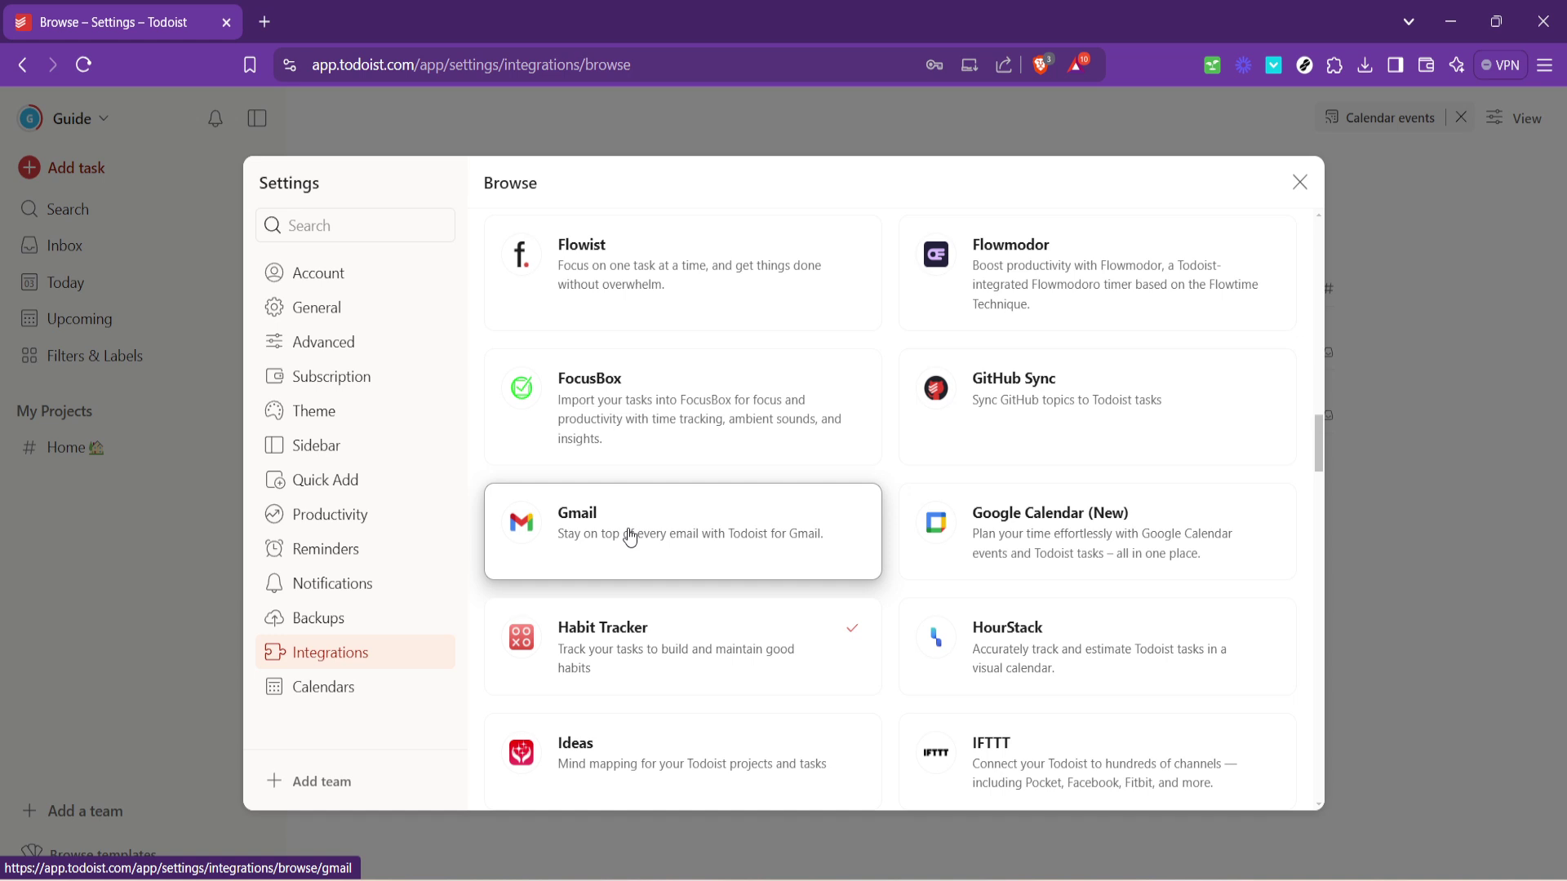
Open the Gmail integration card from the integrations catalogue.
click(629, 537)
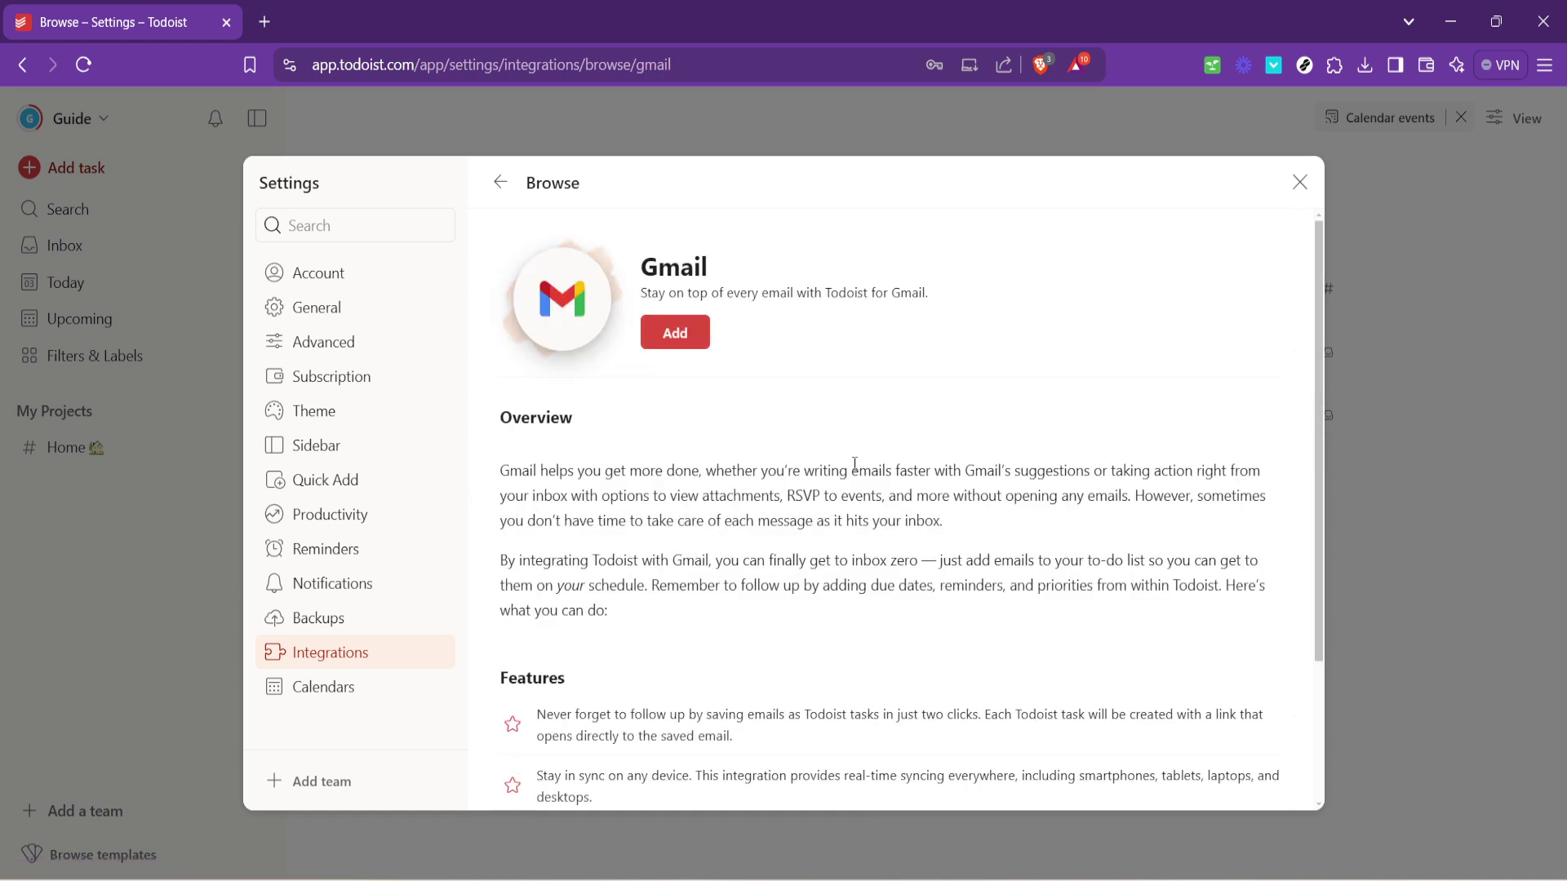
scroll(856, 460, down, 3)
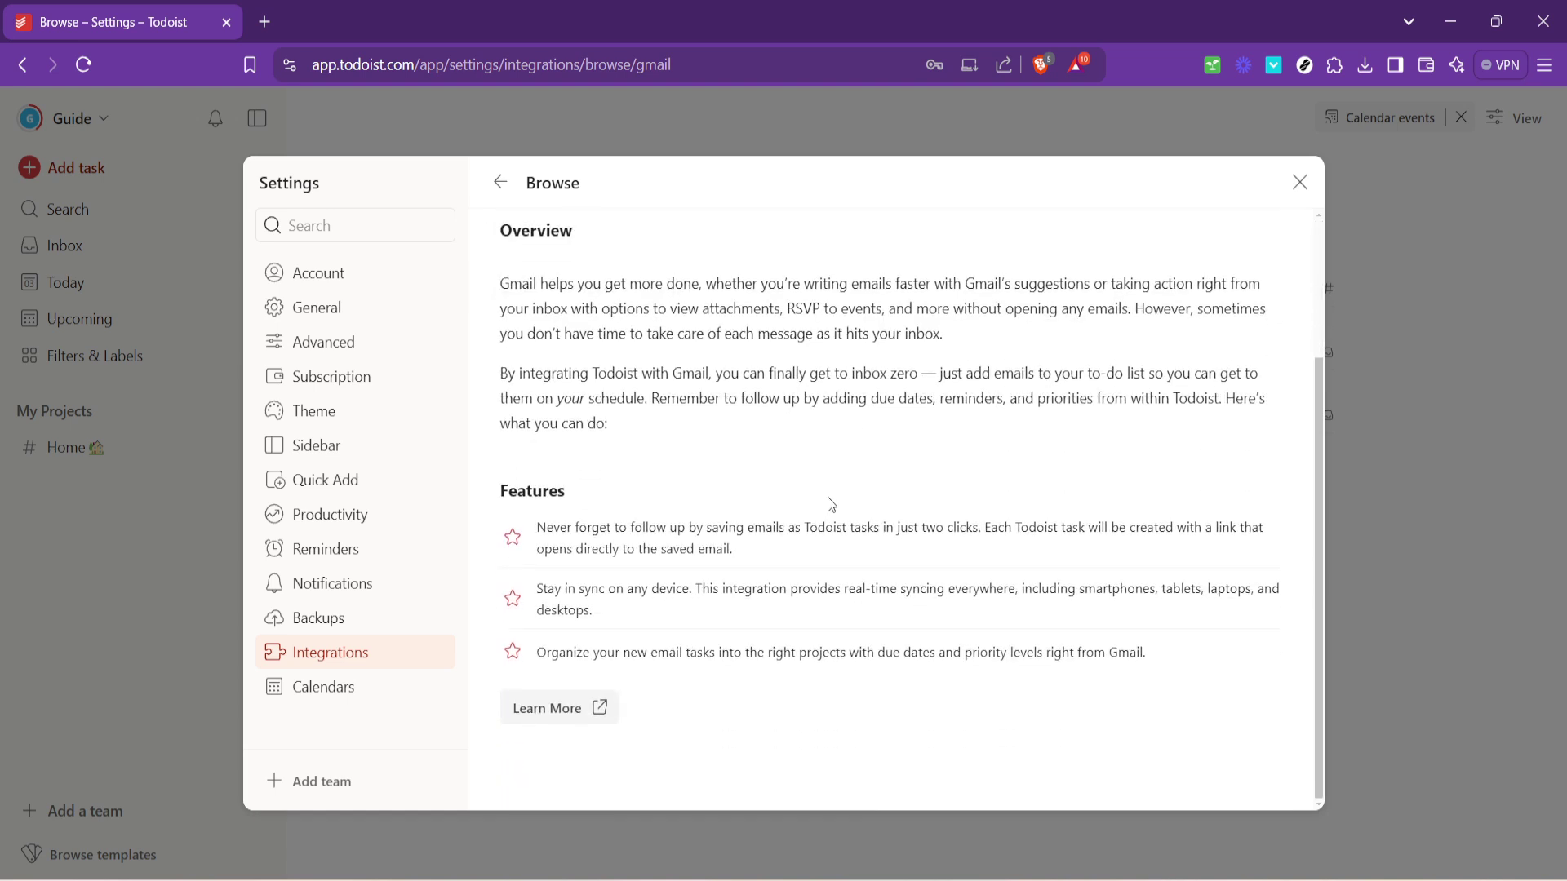
scroll(828, 497, up, 3)
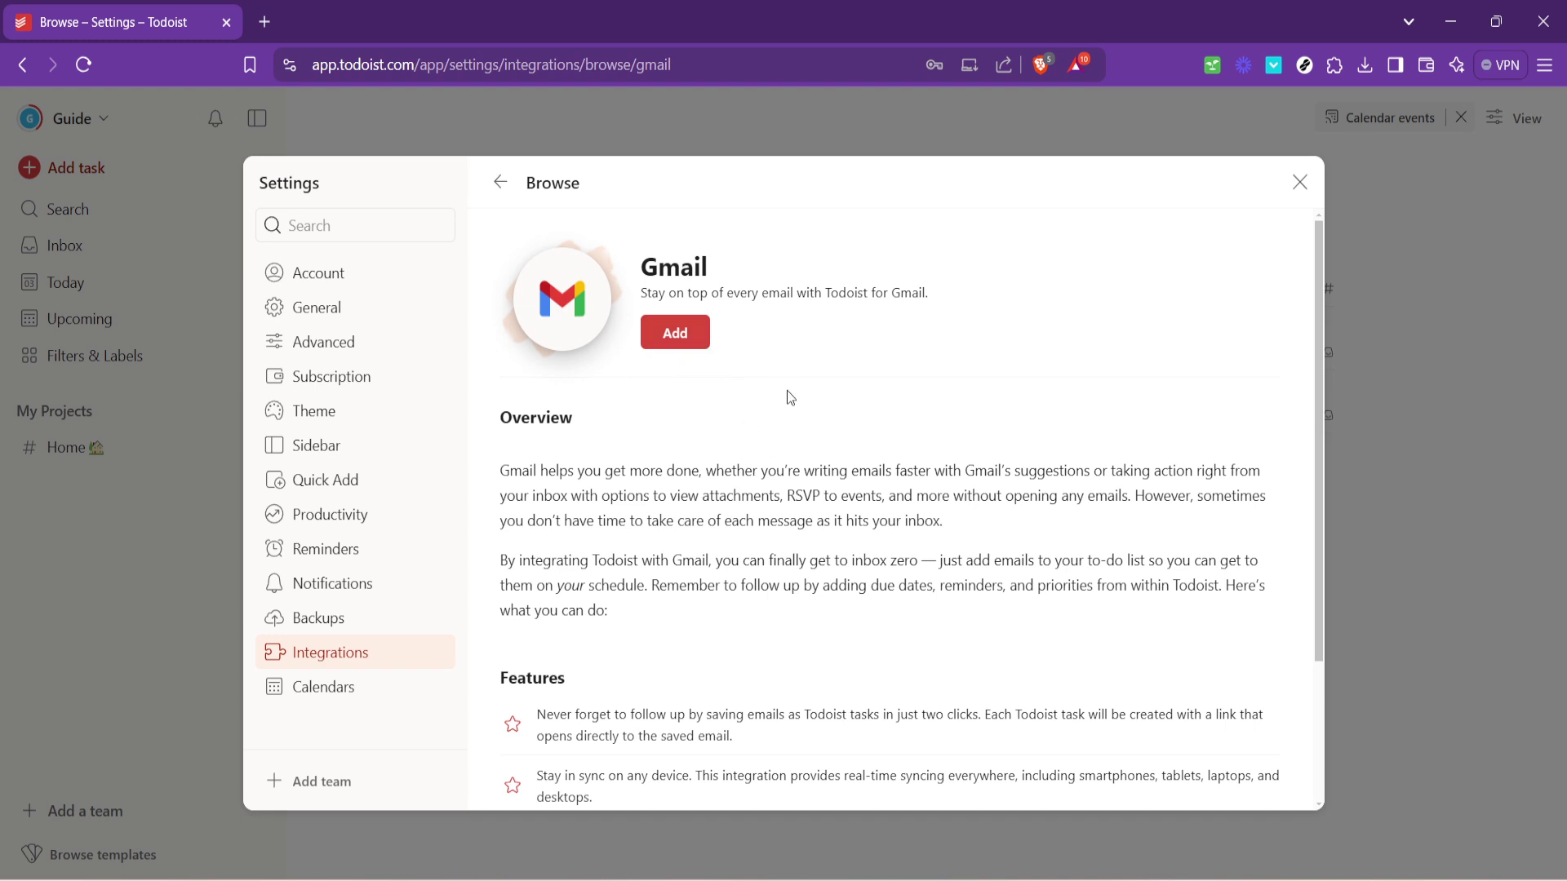
Add the Gmail integration and follow the 'Todoist for Gmail' Chrome extension link.
click(689, 344)
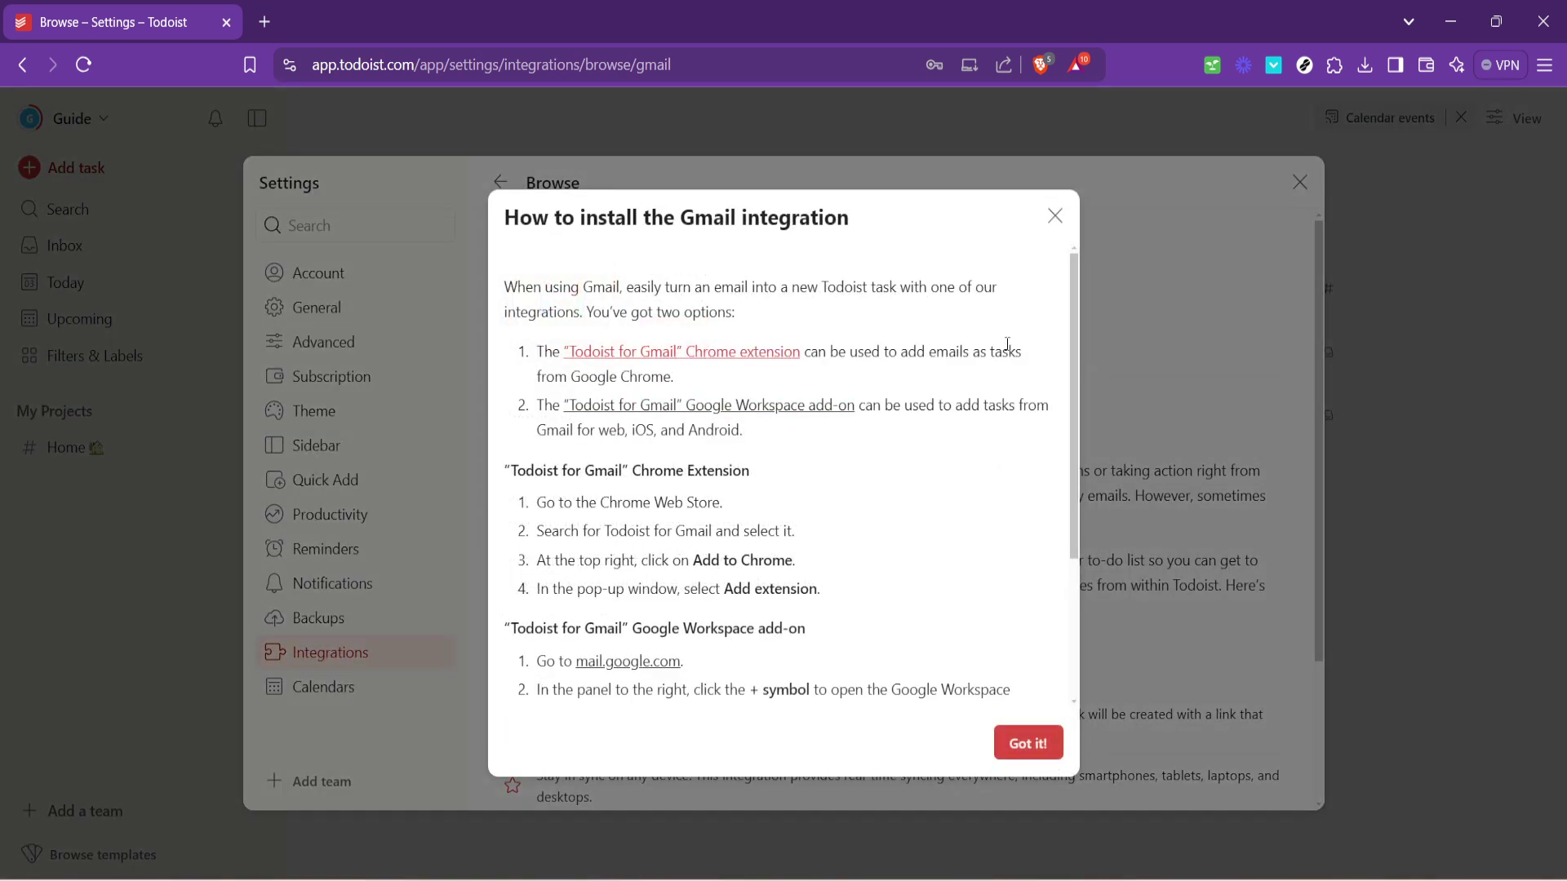
scroll(666, 515, down, 2)
scroll(666, 516, down, 2)
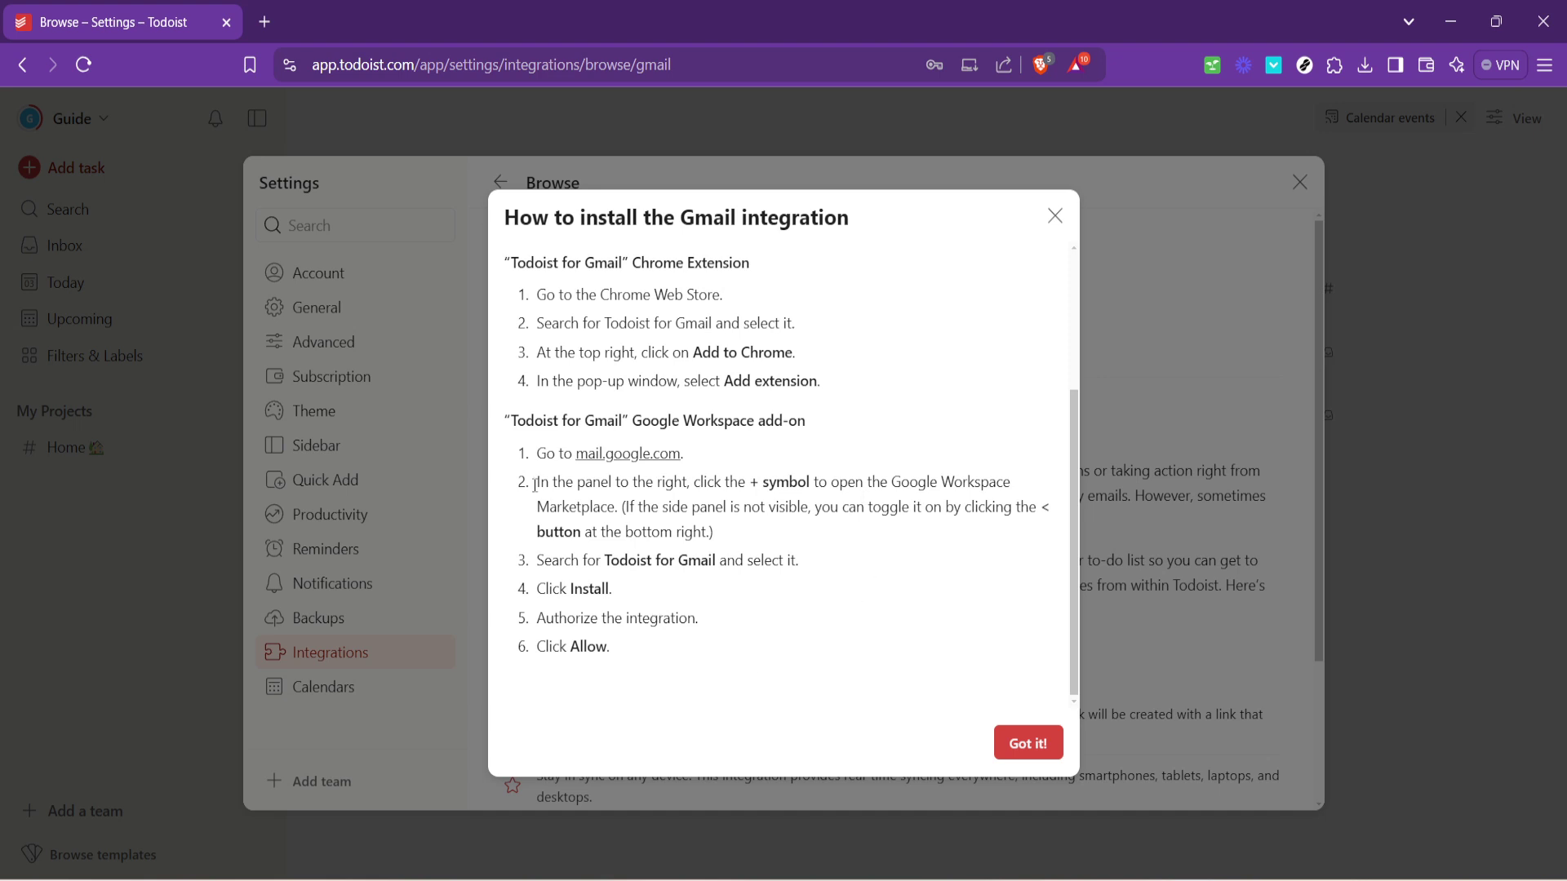
scroll(707, 609, up, 2)
scroll(801, 546, up, 2)
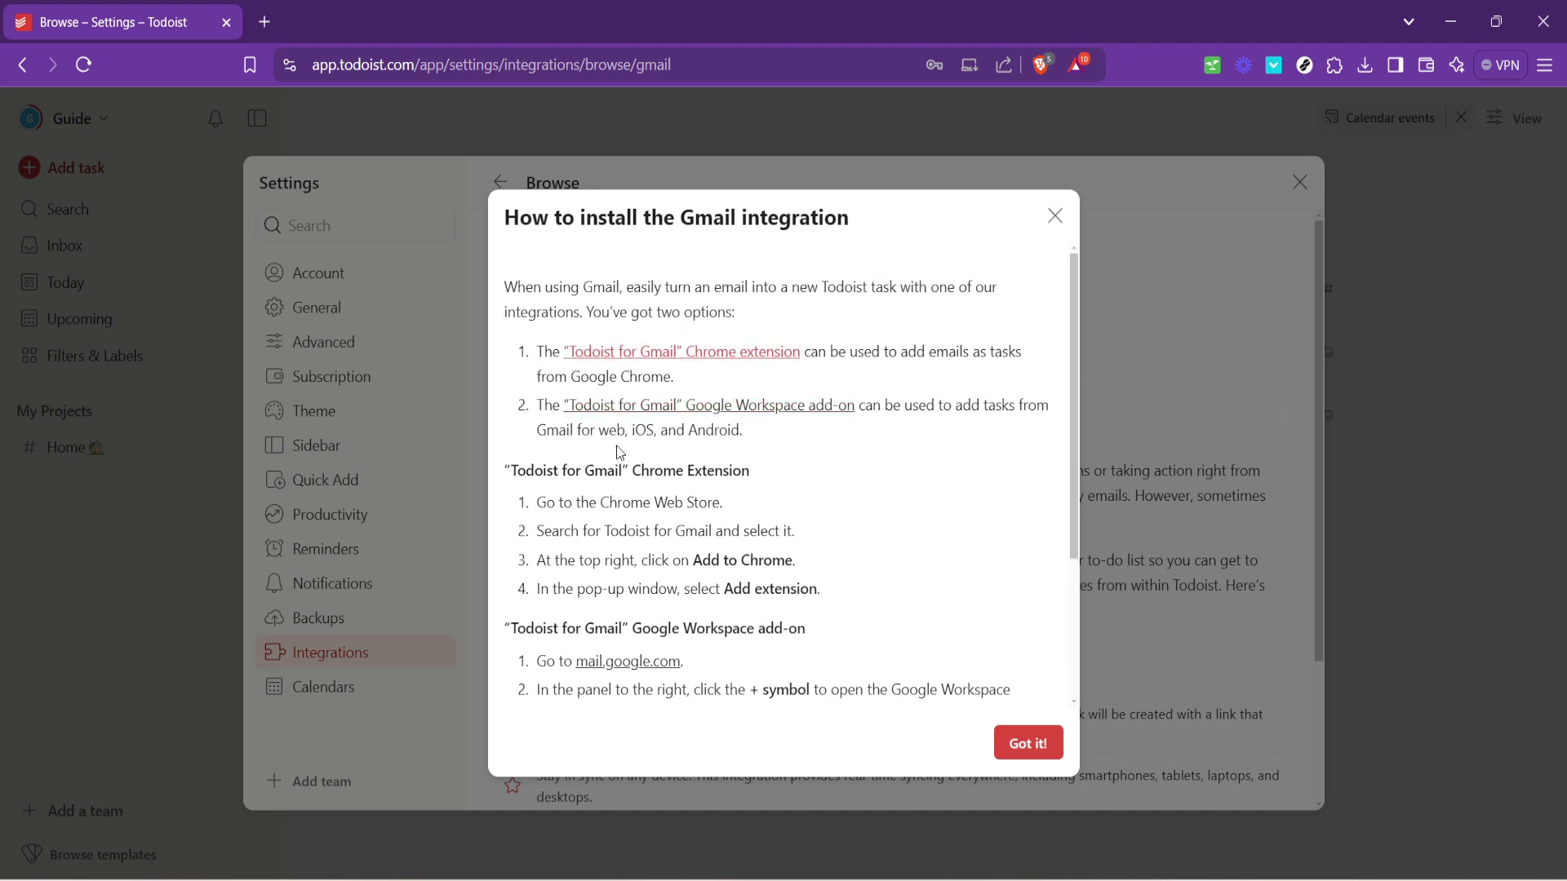
scroll(569, 636, down, 1)
scroll(804, 576, down, 3)
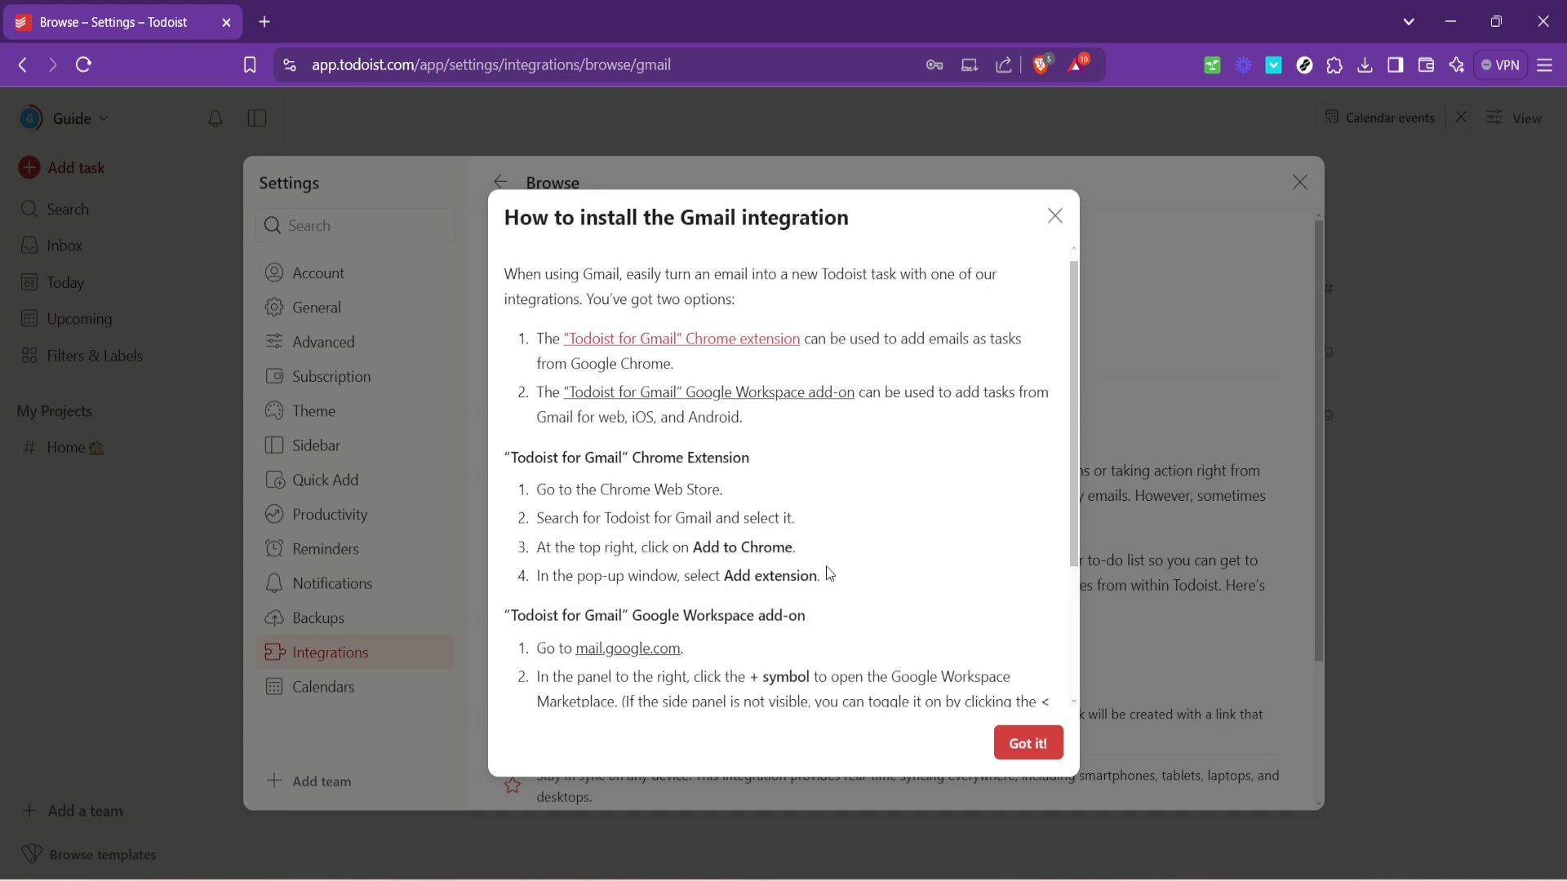
scroll(830, 571, up, 4)
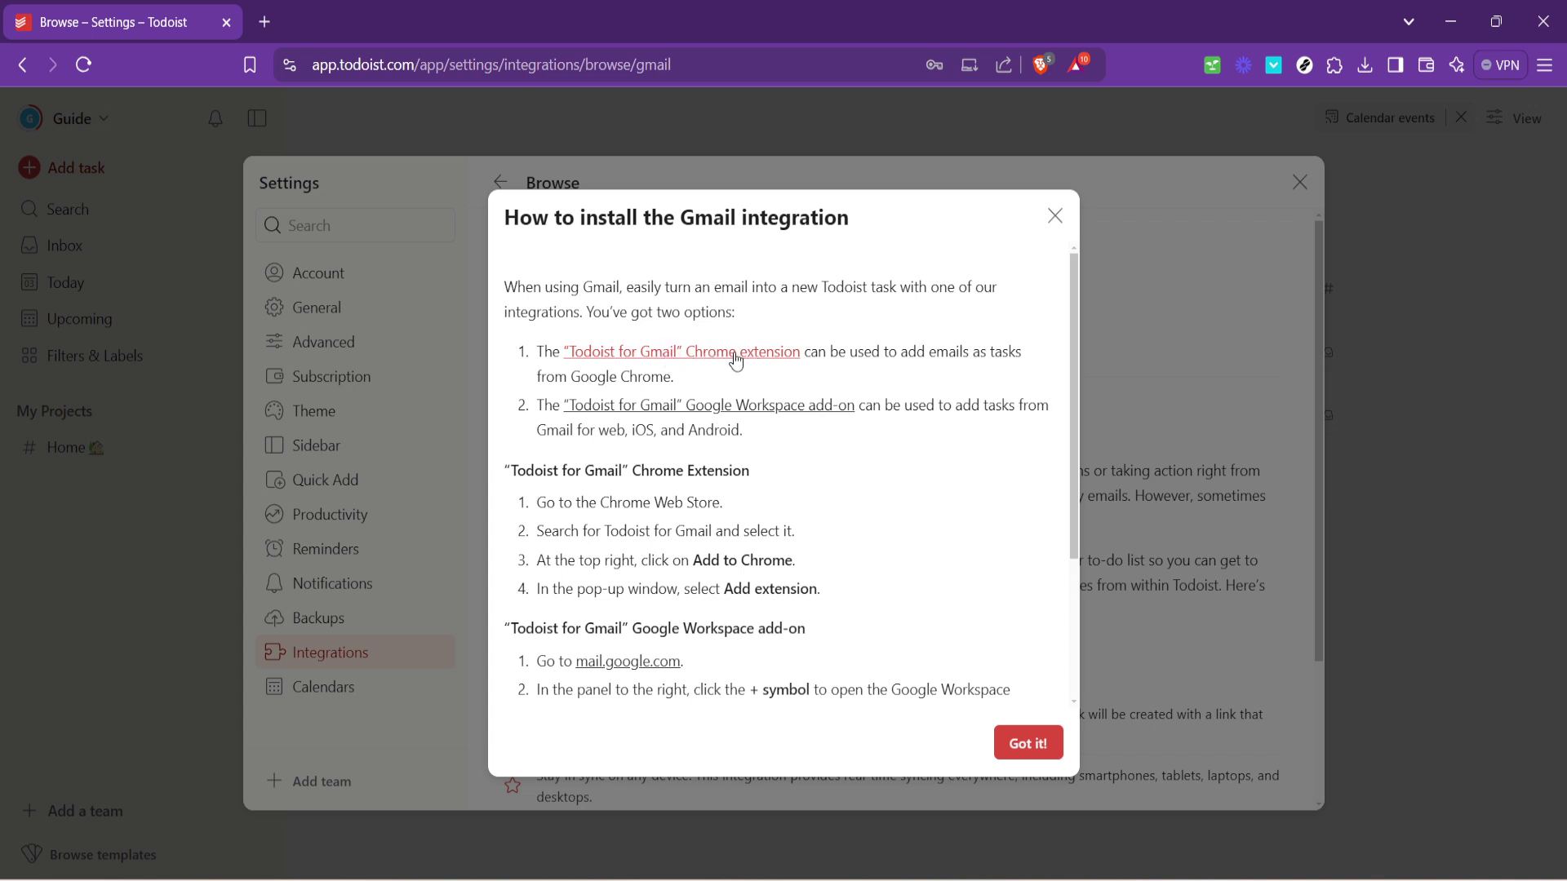
click(734, 355)
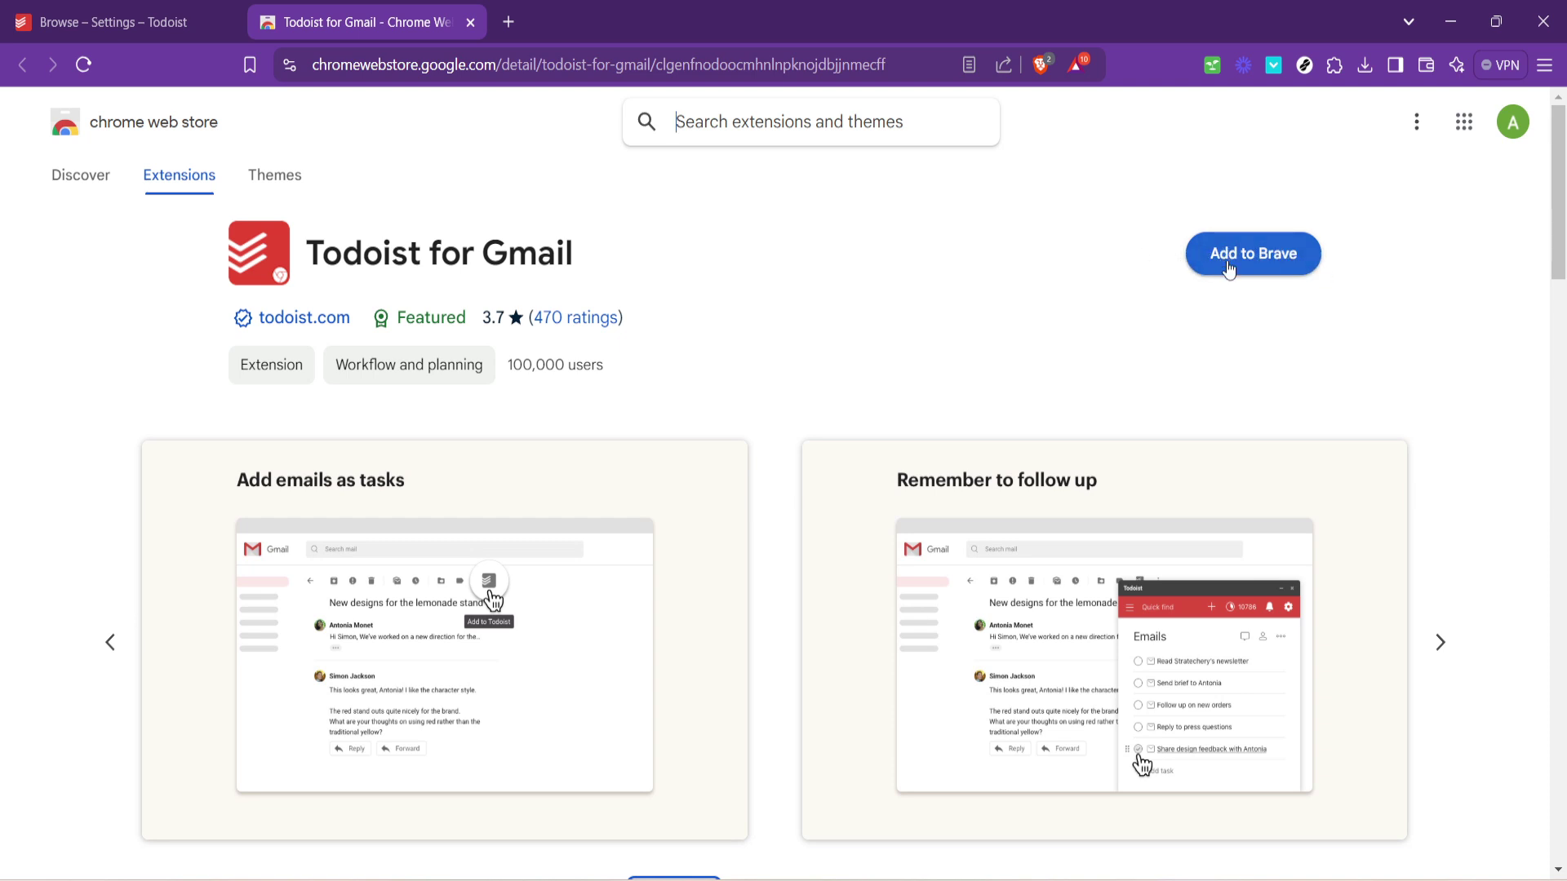
Add the Todoist for Gmail extension to Brave and dismiss the added notice.
click(1281, 255)
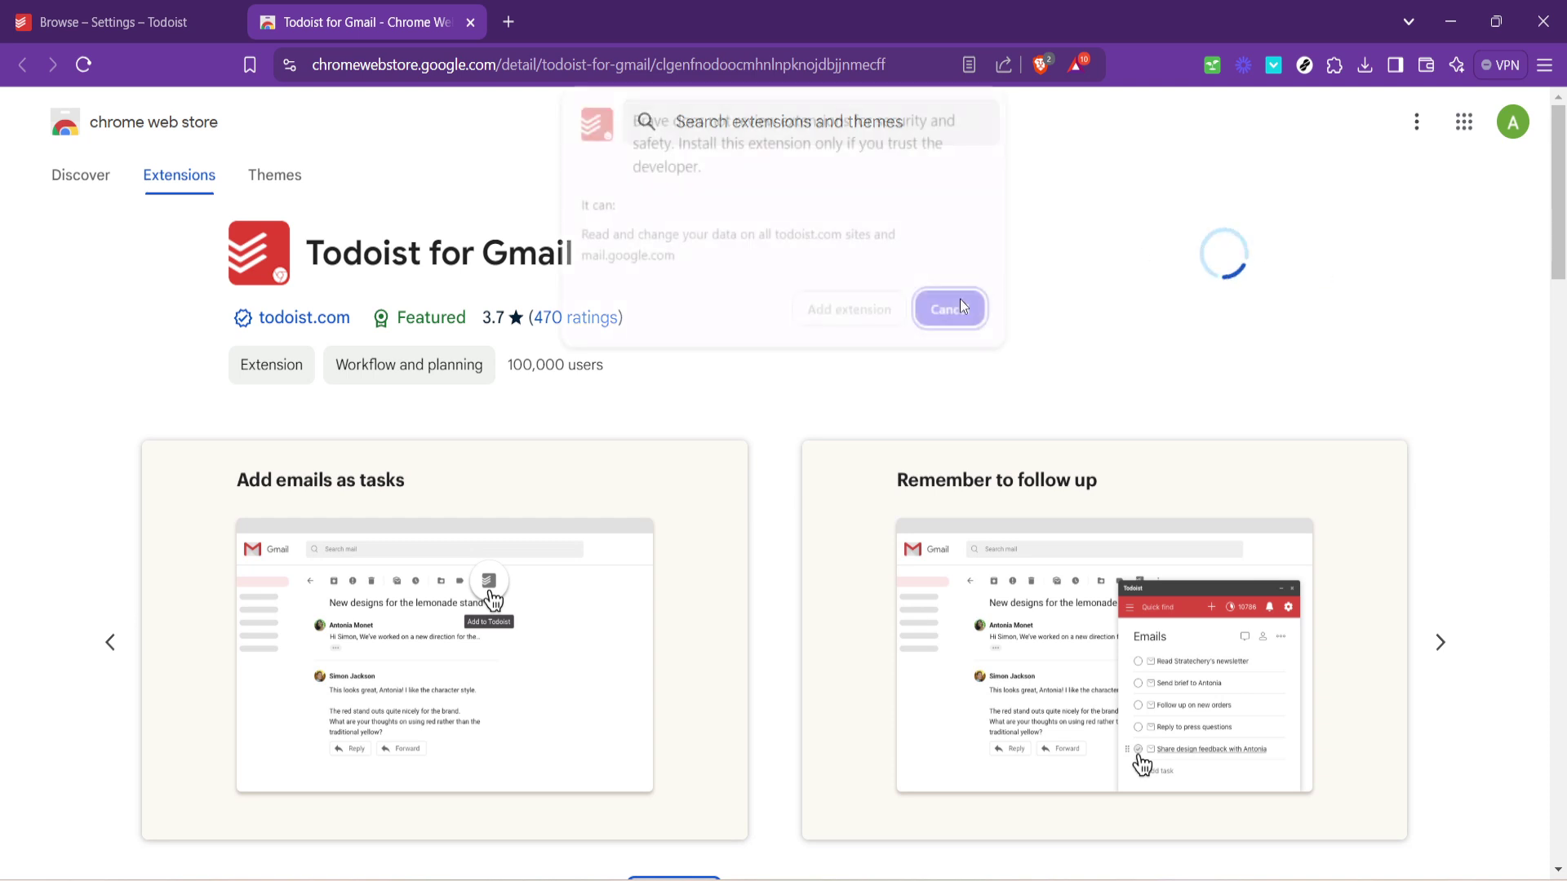
click(839, 317)
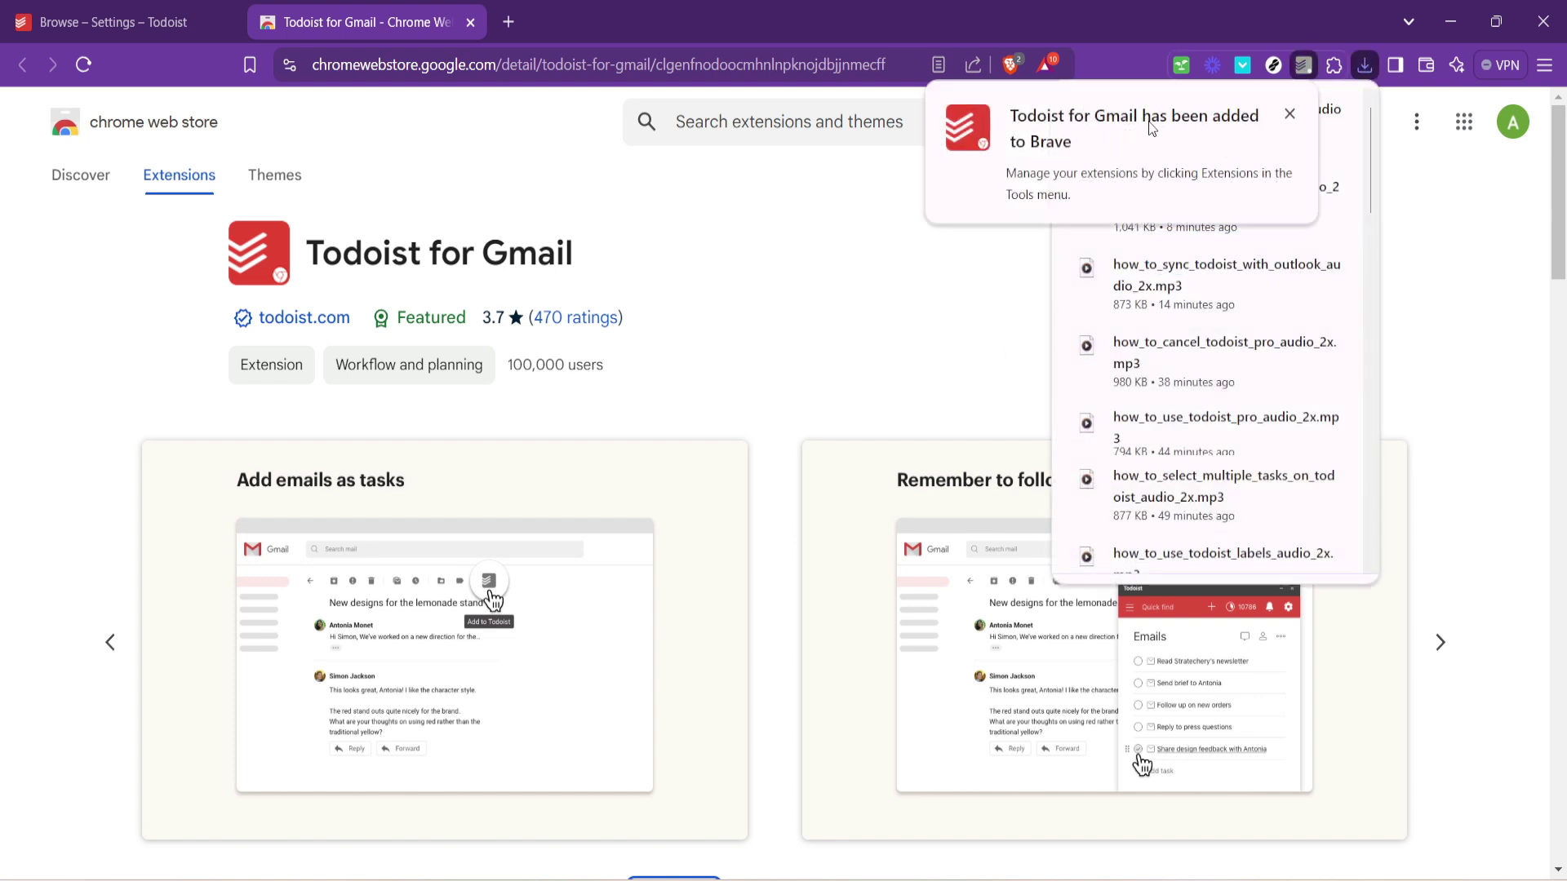
click(954, 297)
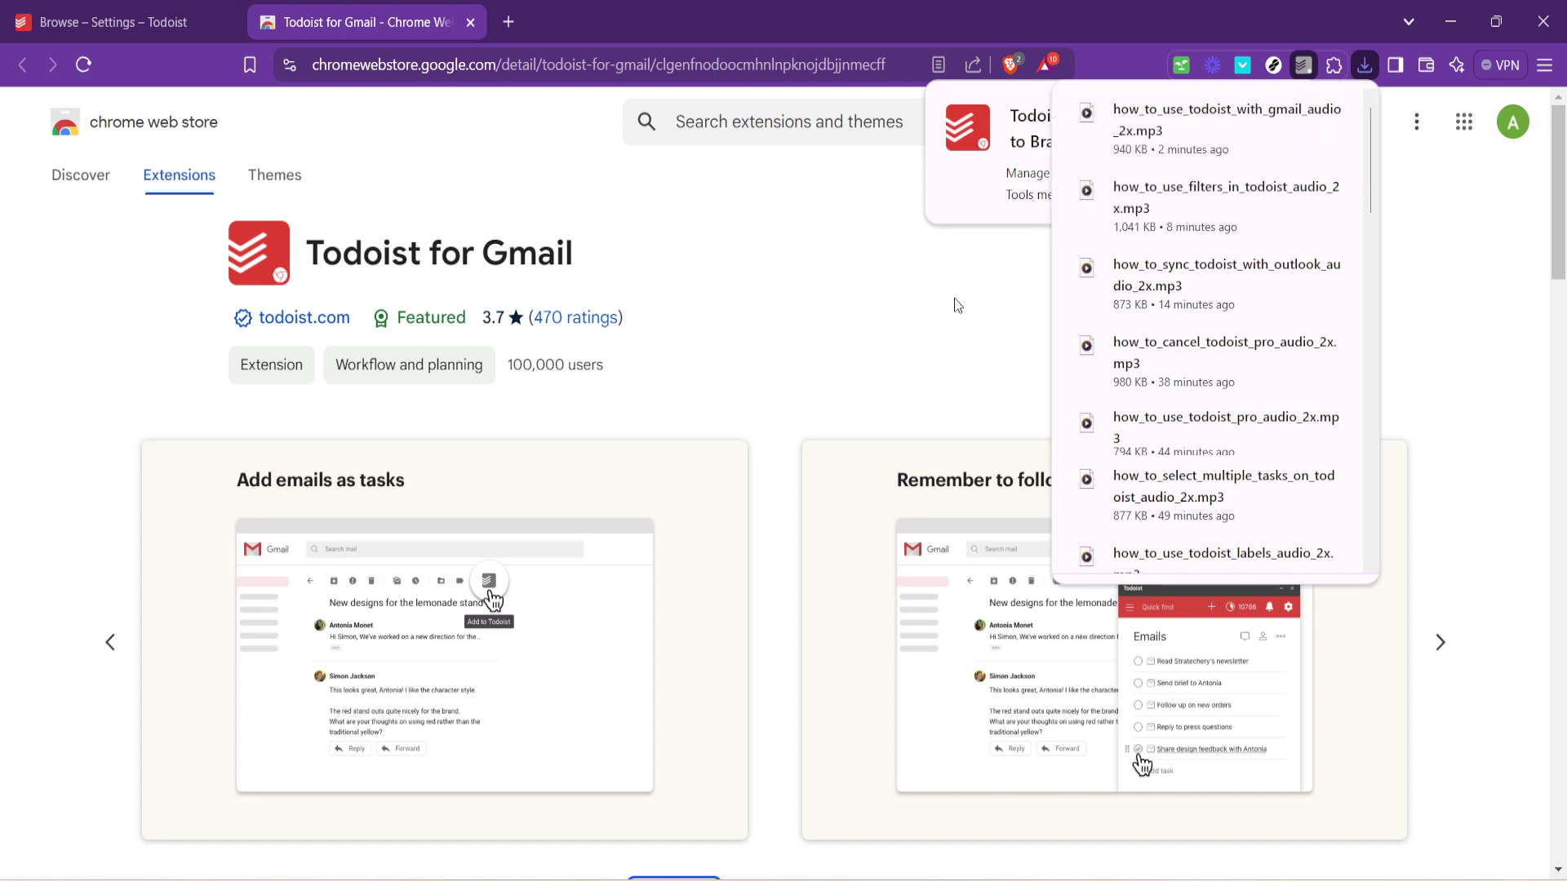
click(1329, 75)
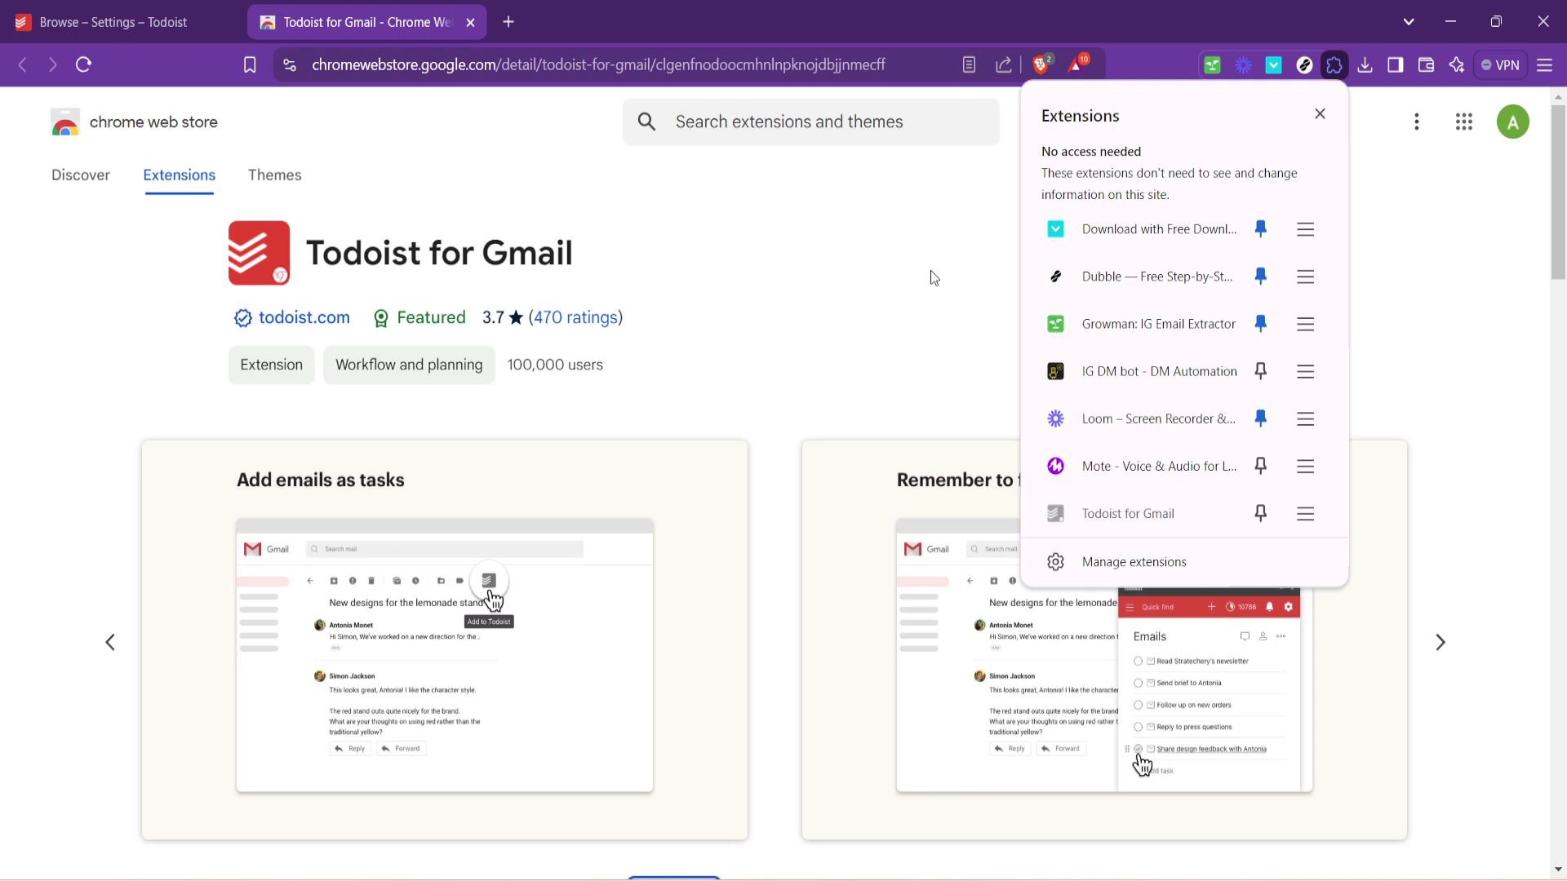
click(930, 278)
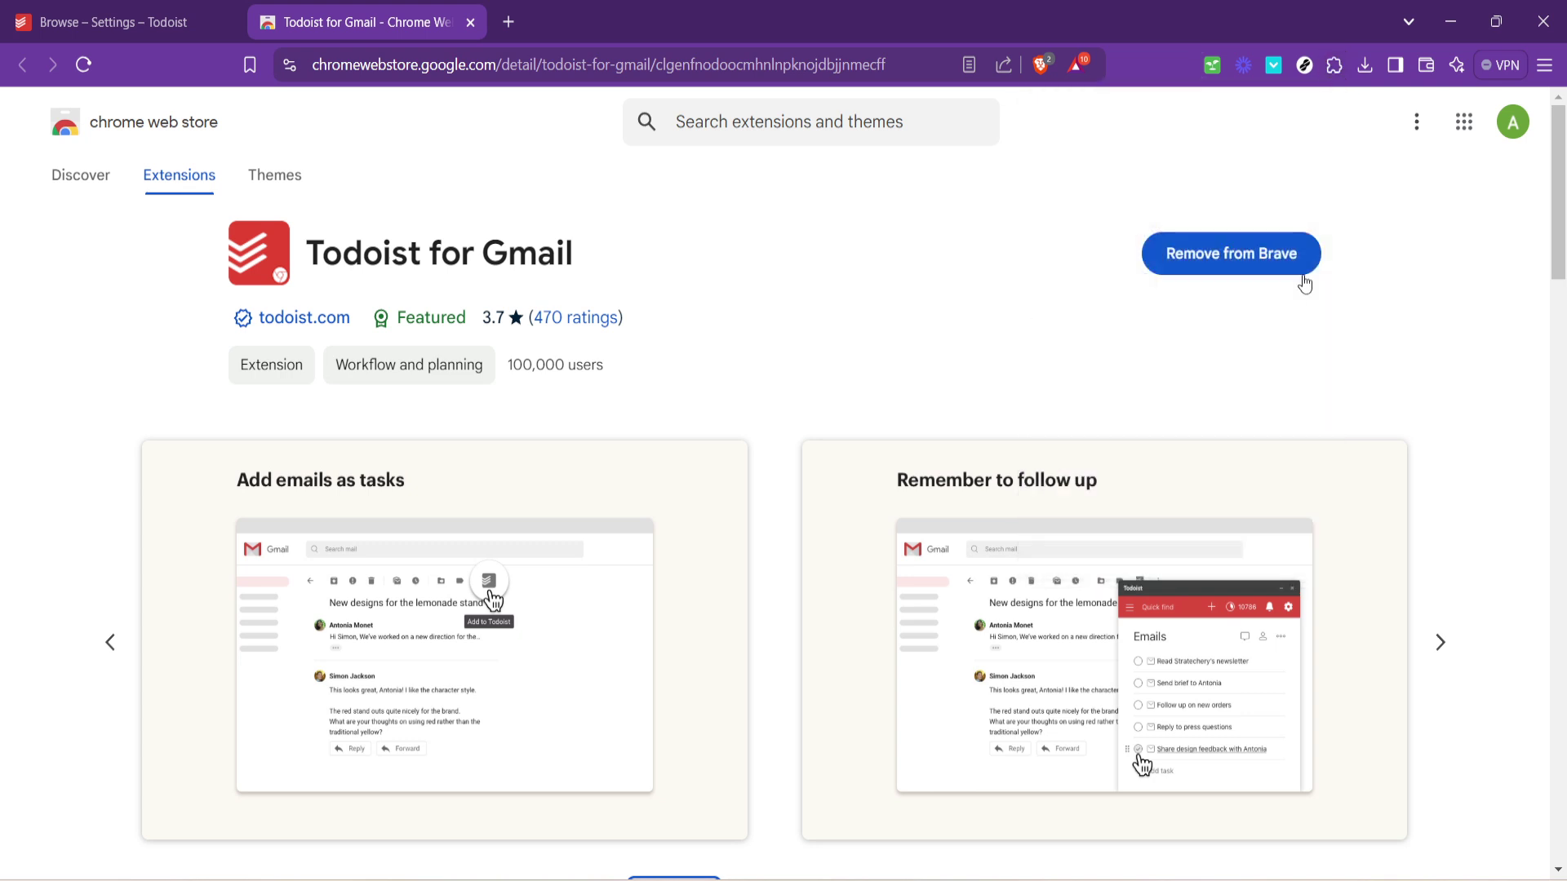